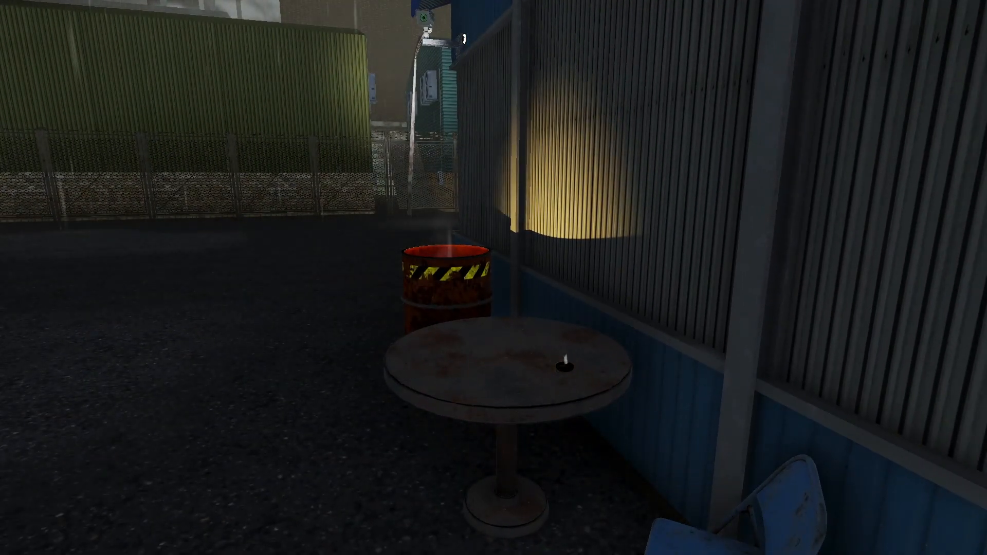
- Leave the level test and review the color palette settings of the light beside the green door
key(Escape)
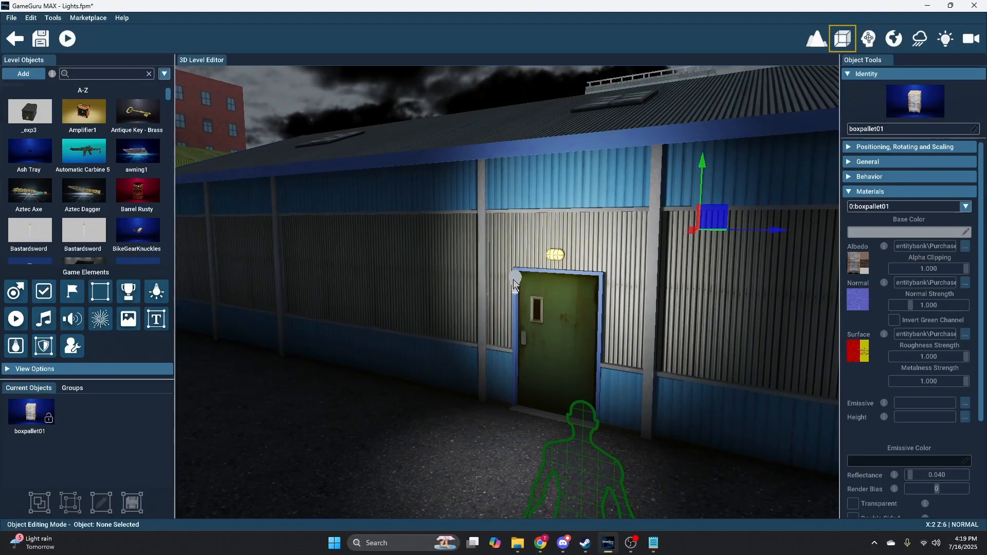
click(514, 280)
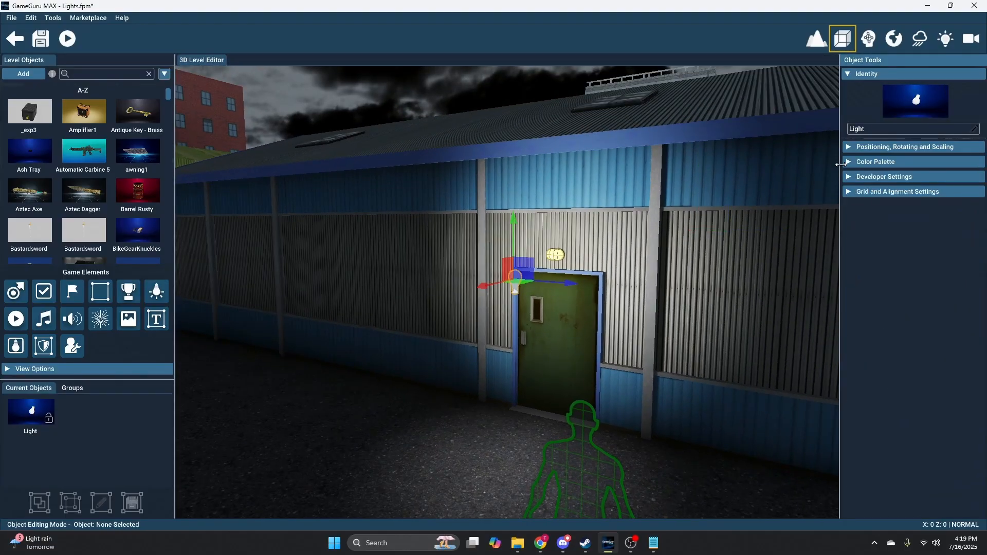
click(875, 161)
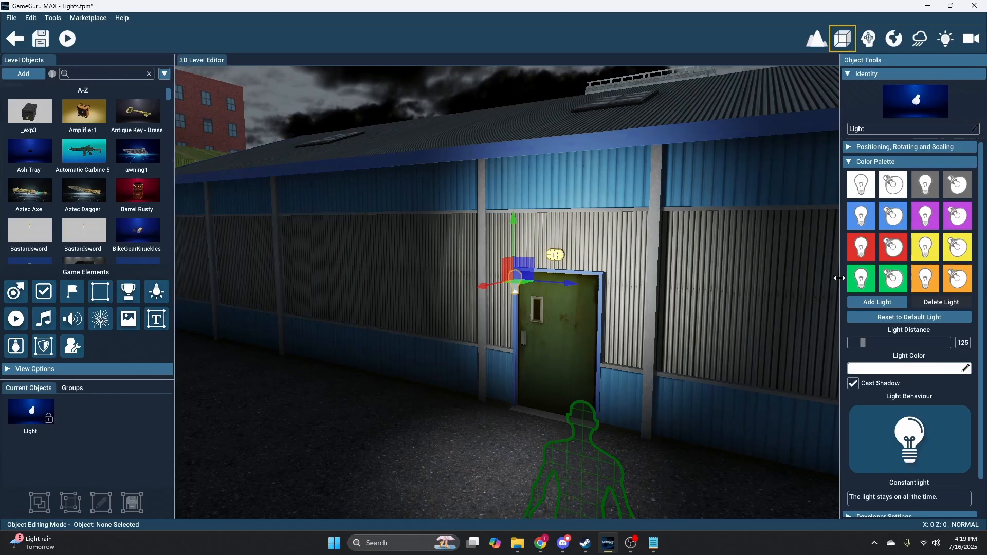
scroll(842, 278, down, 1)
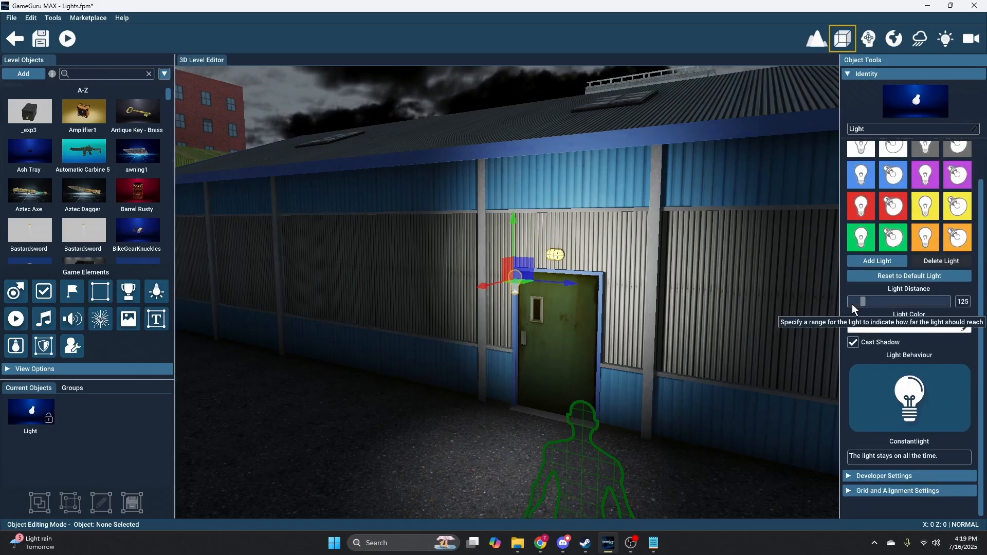
scroll(920, 291, up, 1)
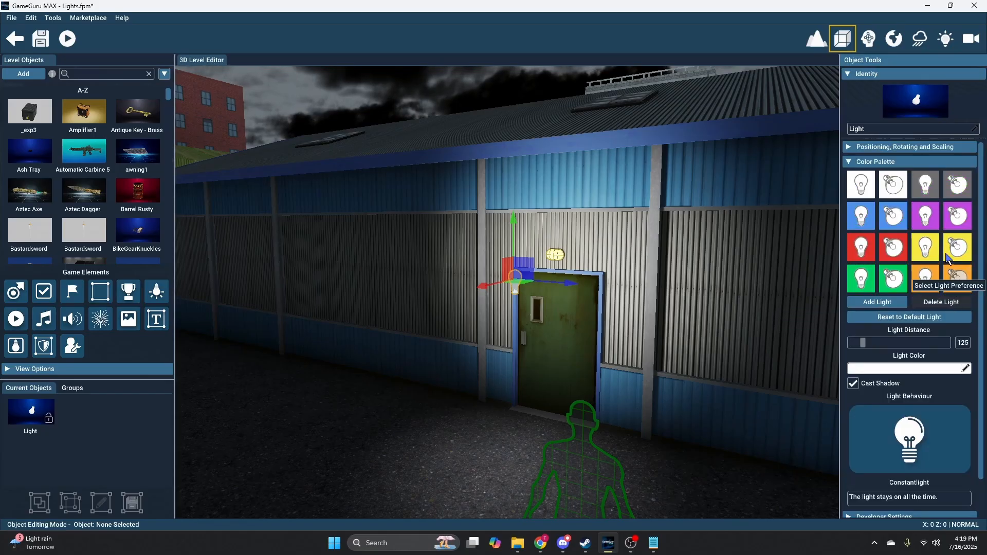
click(960, 312)
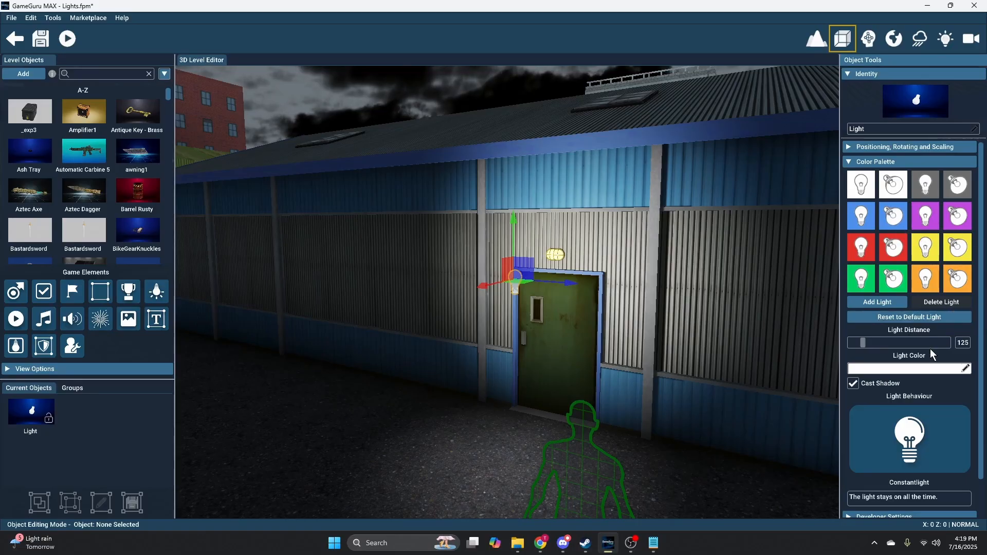
- Try green and teal colors on the door light, ending on white
click(911, 368)
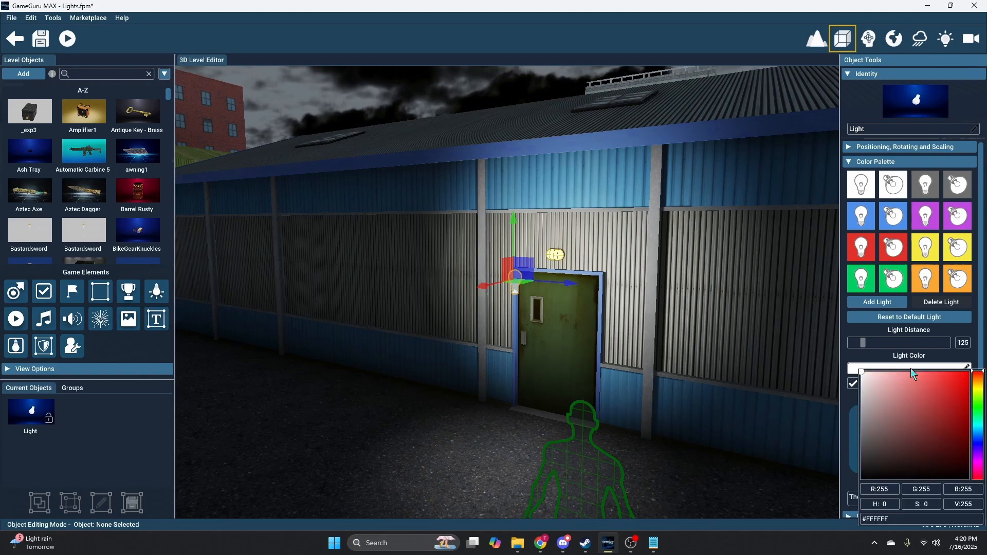
click(977, 401)
click(951, 406)
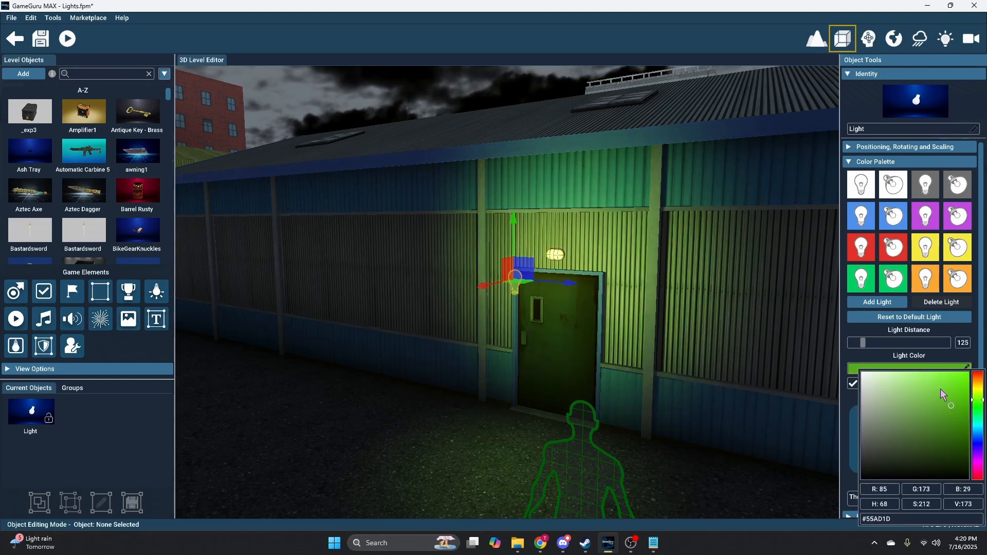
drag(941, 390, 915, 390)
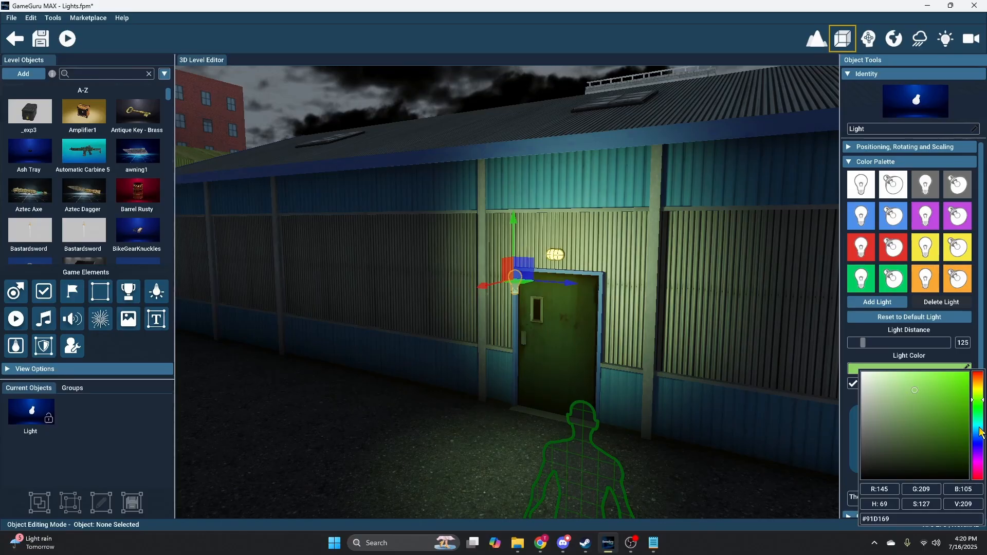
click(980, 430)
click(919, 410)
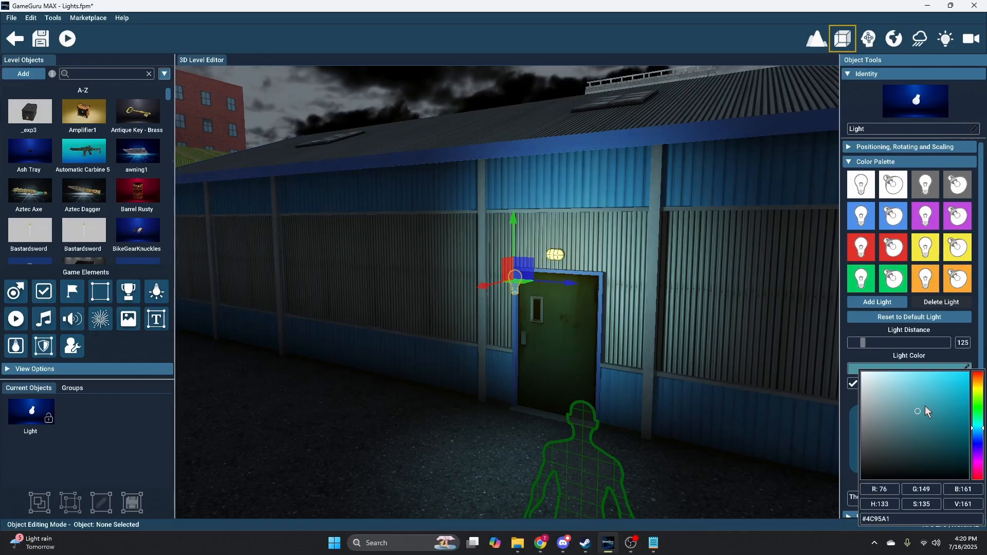
drag(918, 411, 833, 361)
click(852, 351)
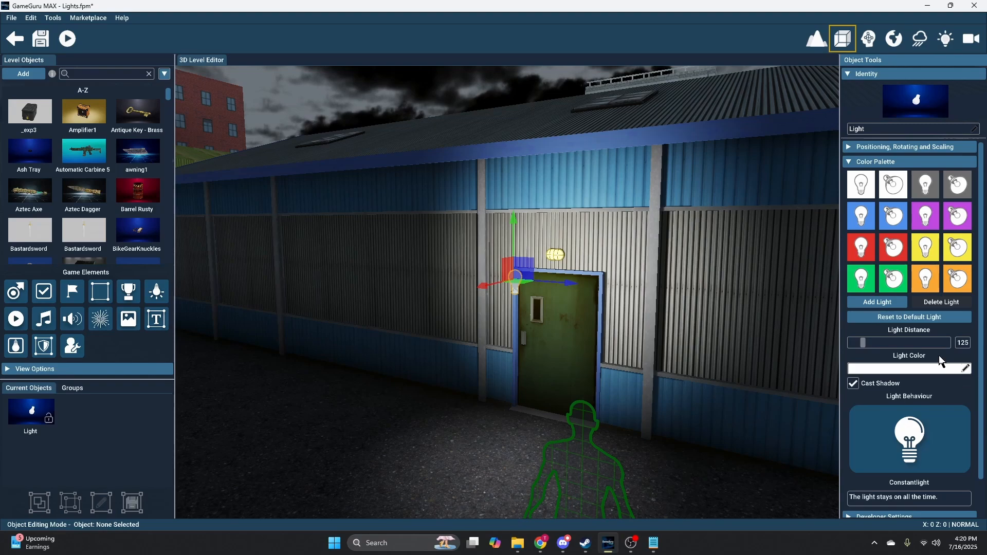
- Go inside the warehouse and select the white light hanging below the roof beams to show its settings
scroll(956, 355, down, 2)
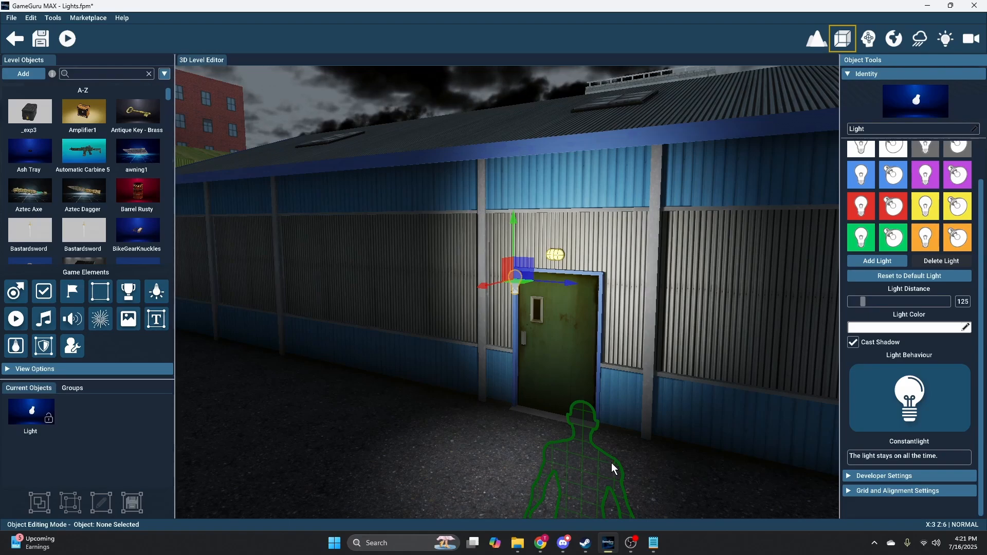
right_drag(616, 467, 598, 438)
key(a)
key(w)
key(w)
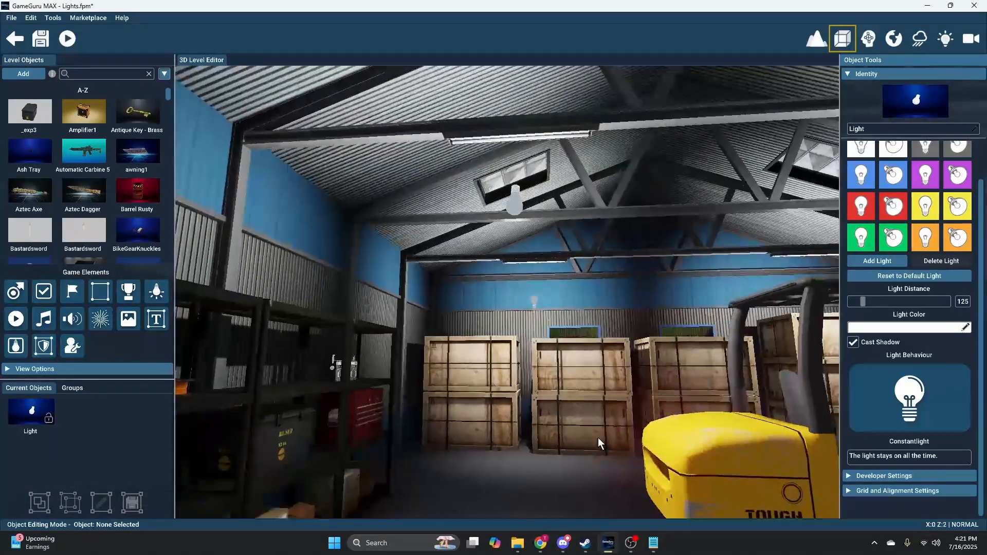
click(514, 198)
right_drag(515, 198, 612, 191)
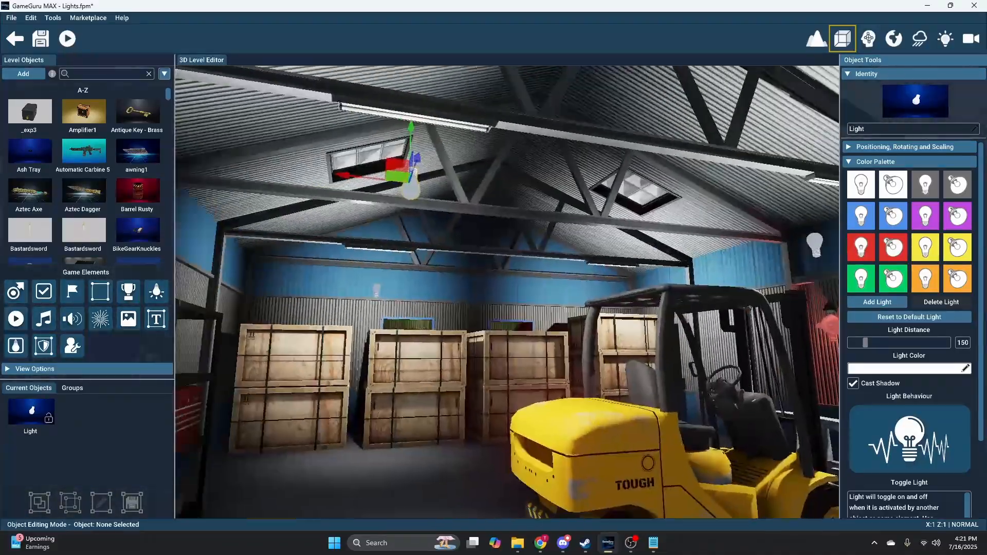
- Examine how the lights illuminate the warehouse interior, including the shelves, forklift, wooden crates and wrapped pallets
right_drag(571, 303, 504, 318)
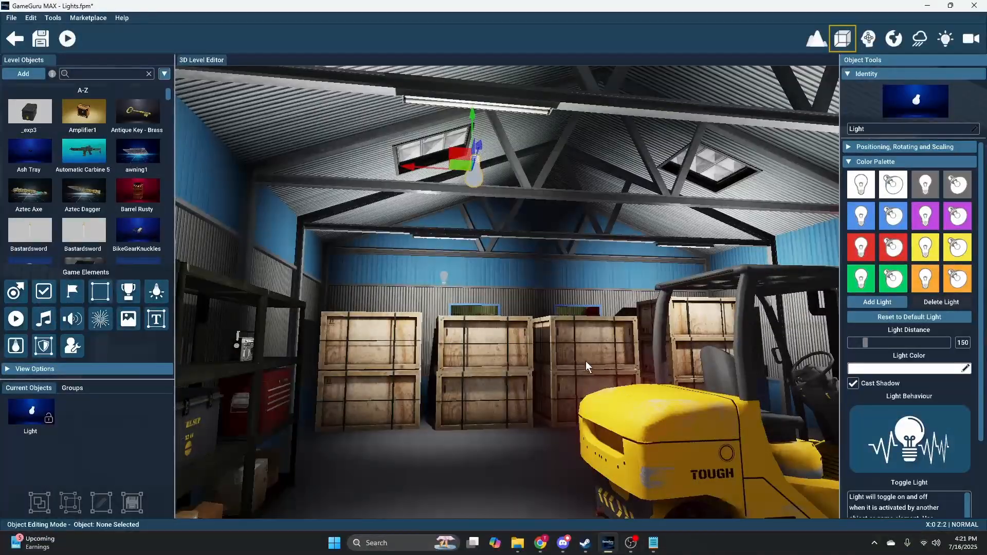
key(s)
right_drag(578, 362, 663, 352)
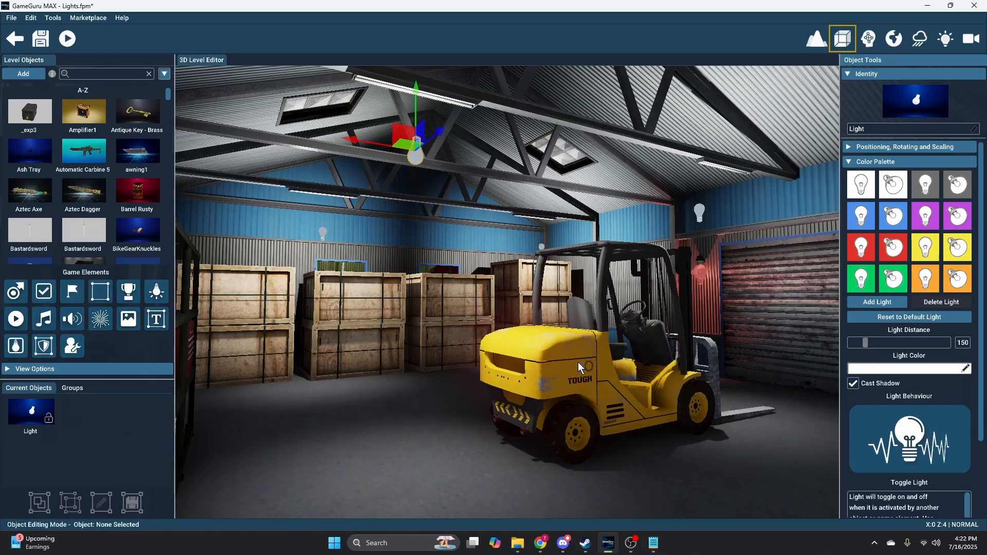
right_drag(527, 365, 524, 364)
key(w)
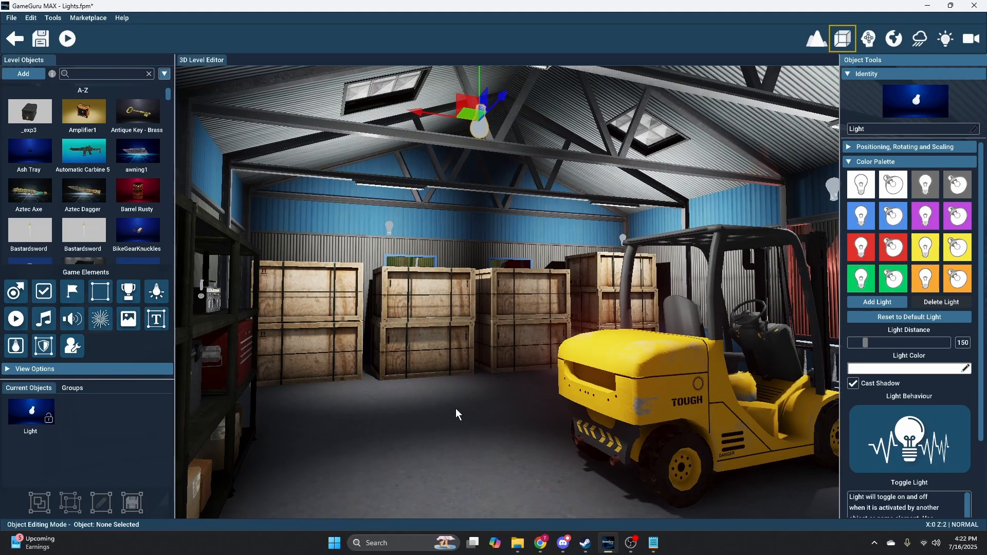
key(s)
right_drag(464, 372, 466, 386)
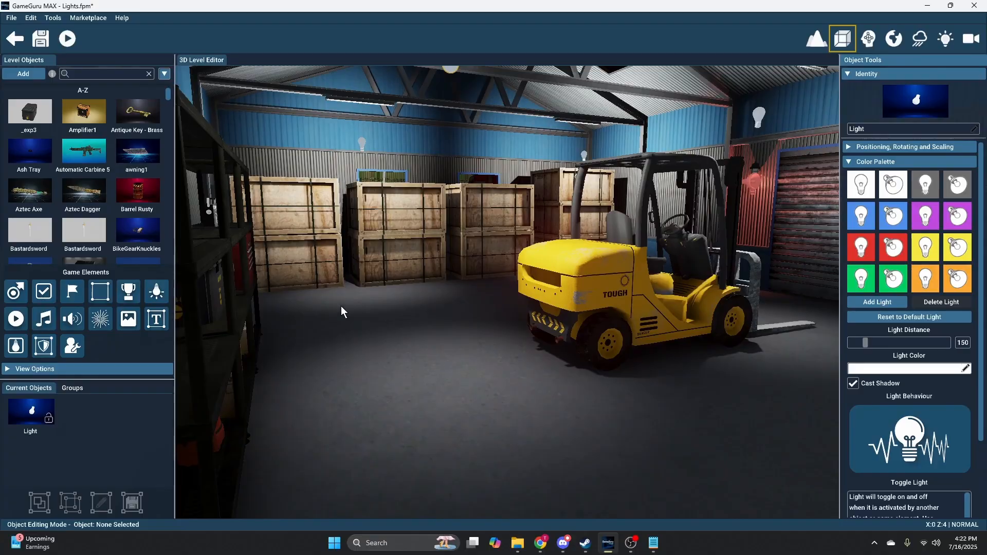
right_drag(386, 333, 413, 333)
key(s)
key(w)
key(s)
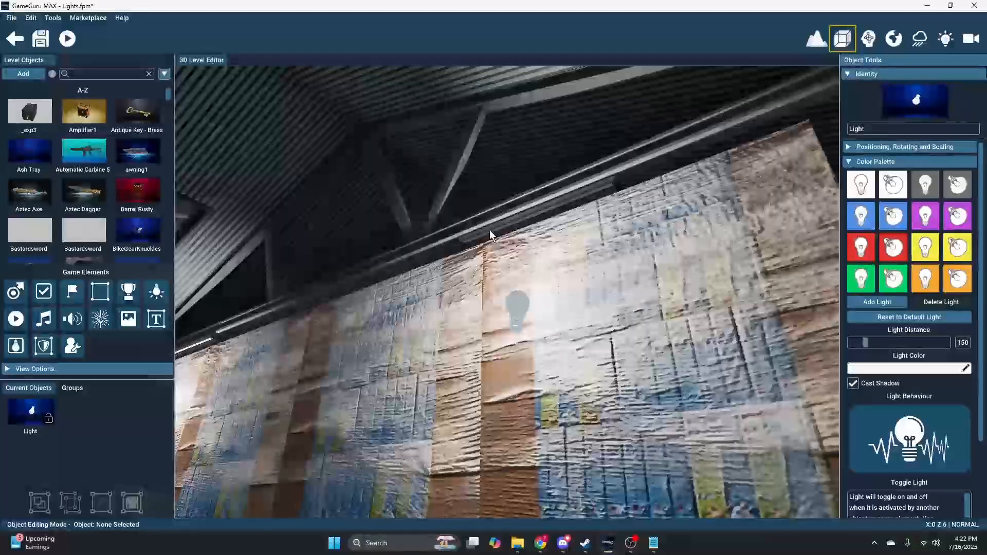
right_drag(506, 226, 484, 234)
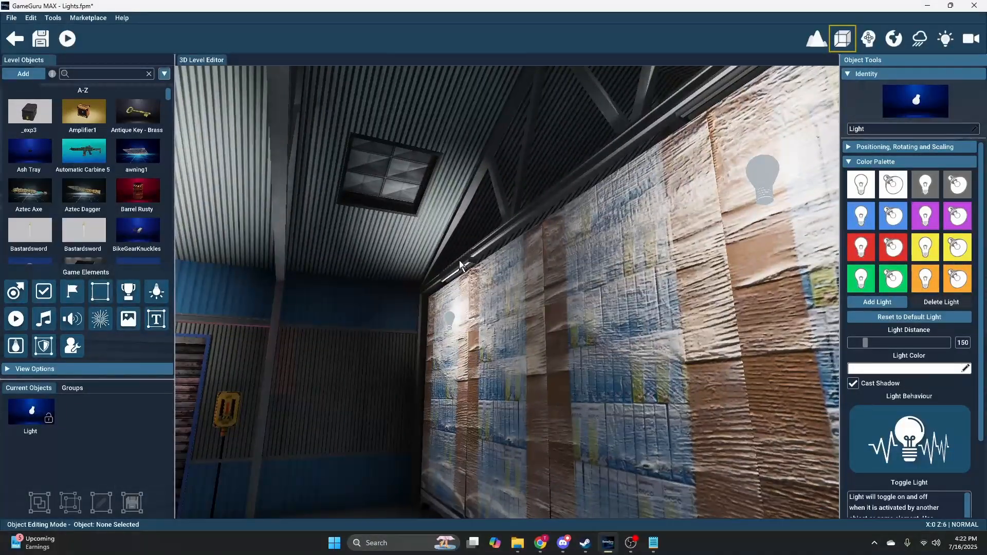
right_drag(452, 278, 549, 243)
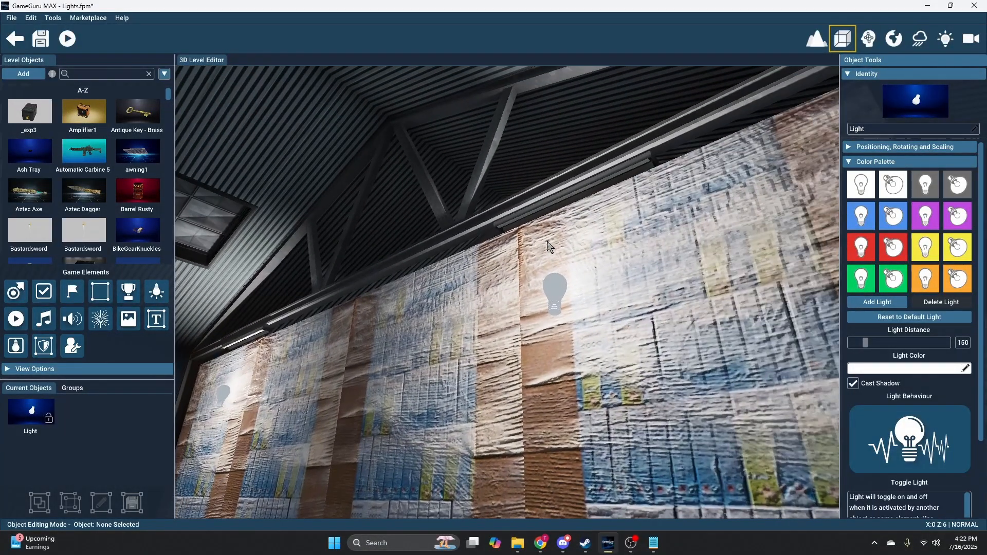
right_drag(597, 218, 583, 197)
key(w)
key(s)
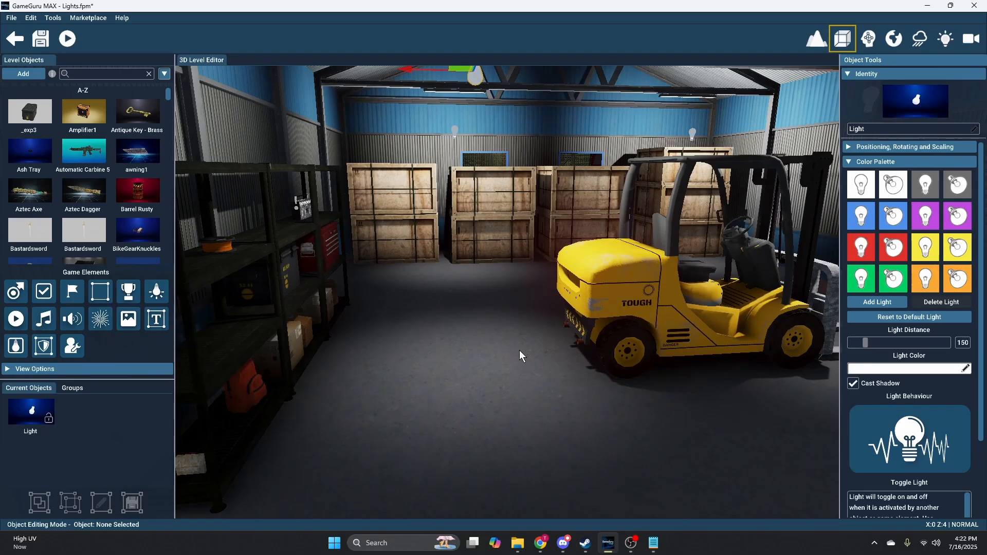
- Review the selected ceiling light's Toggle Light behaviour, including its description and Light On option
right_drag(519, 351, 565, 385)
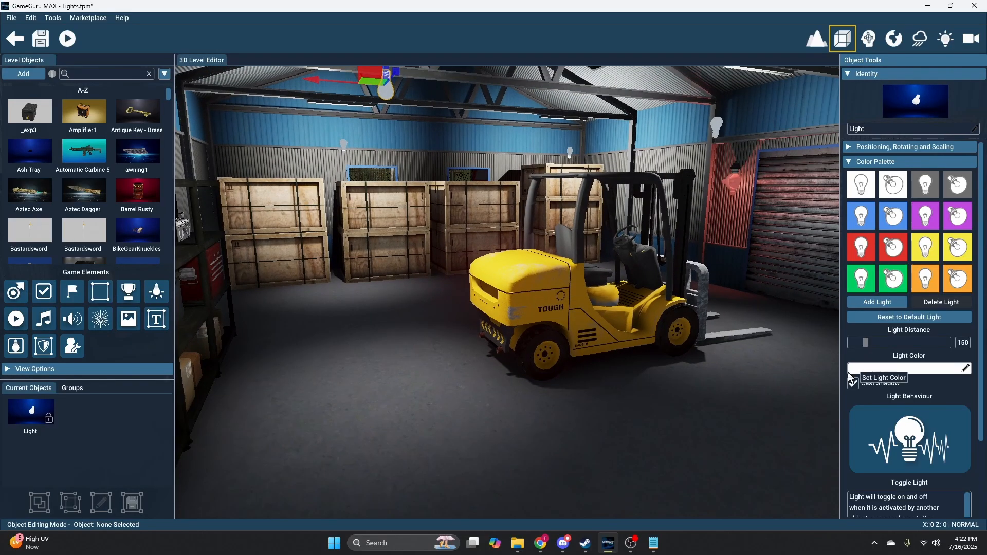
scroll(845, 369, down, 1)
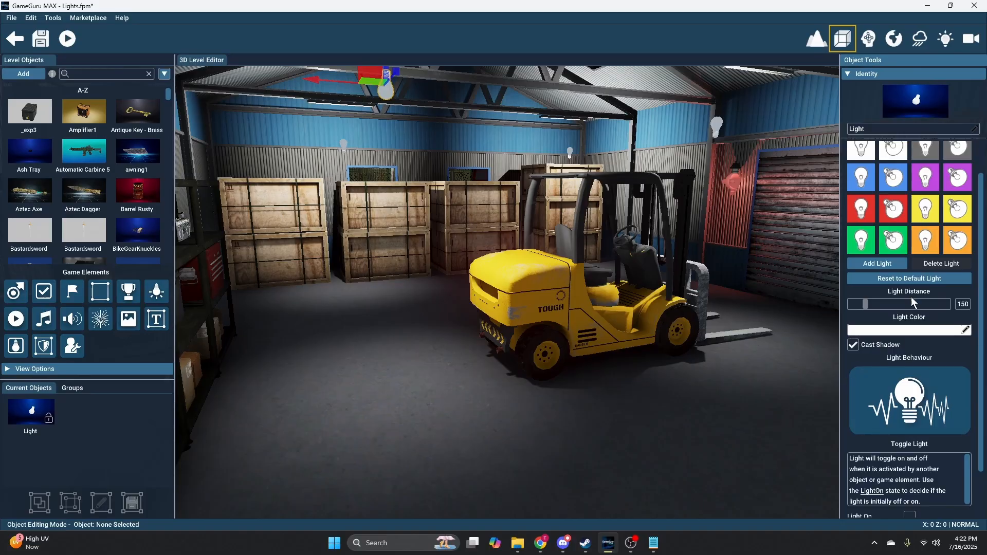
scroll(916, 345, down, 1)
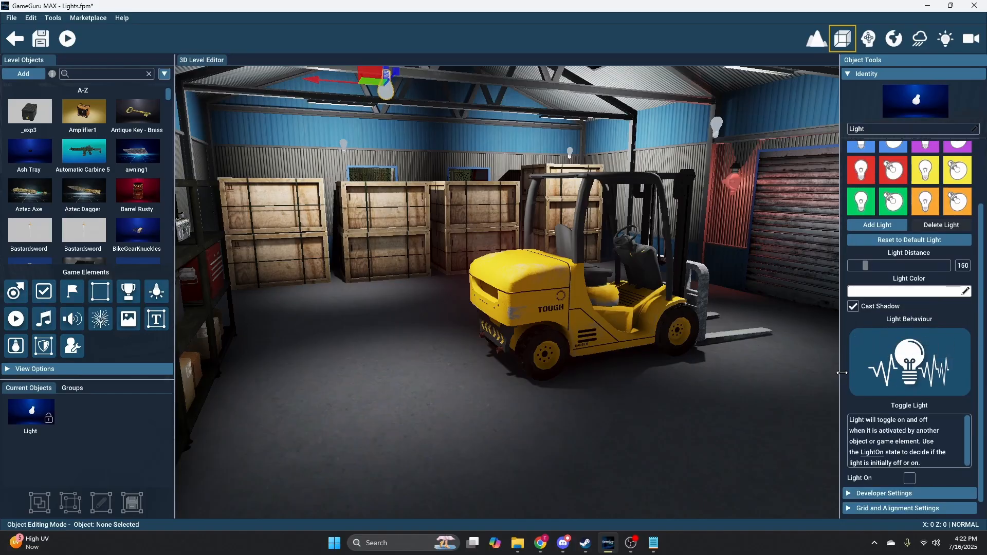
scroll(849, 372, down, 1)
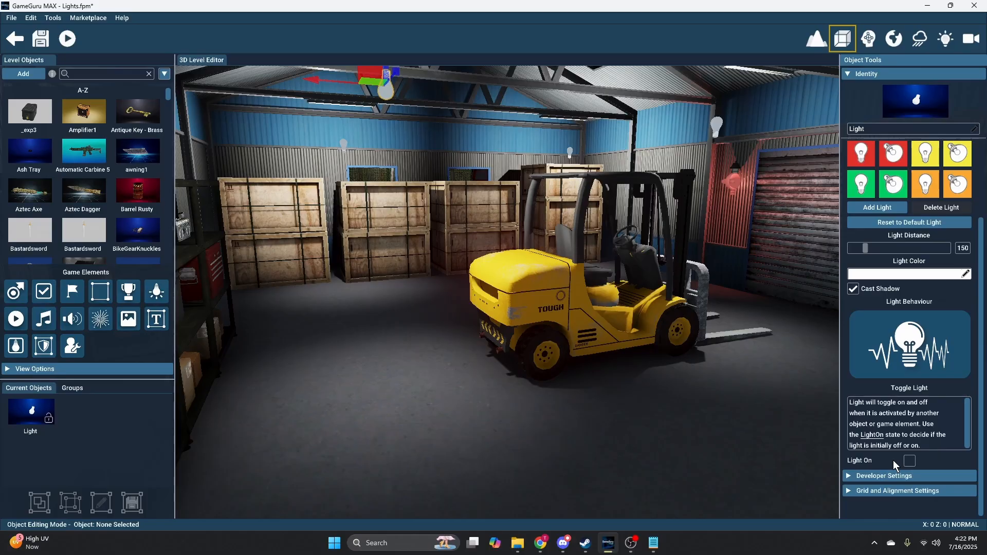
- Show the visual logic connections and inspect the relationship between the wall switch and a ceiling light
mouse_move(803, 427)
right_down()
mouse_move(792, 426)
mouse_move(831, 406)
right_up()
click(868, 44)
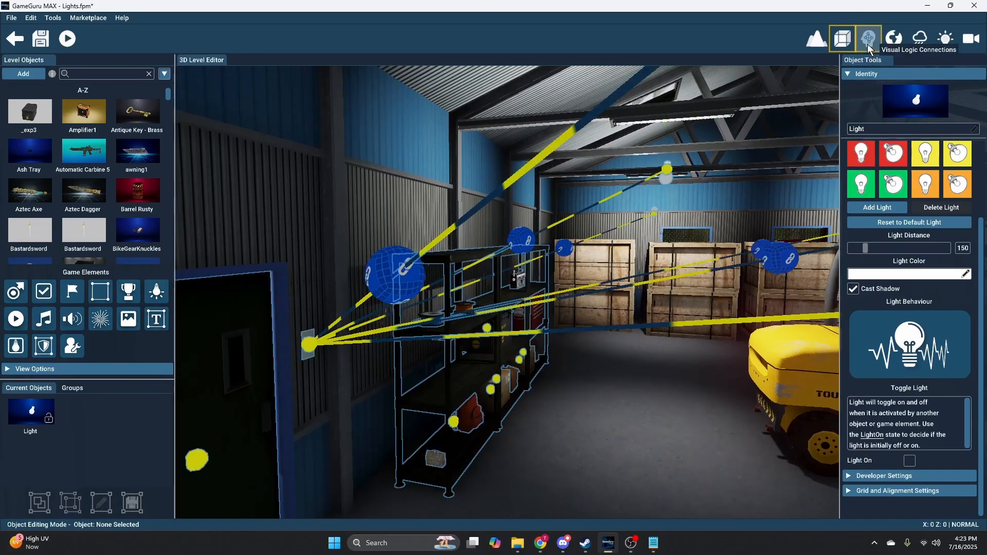
right_drag(623, 376, 668, 377)
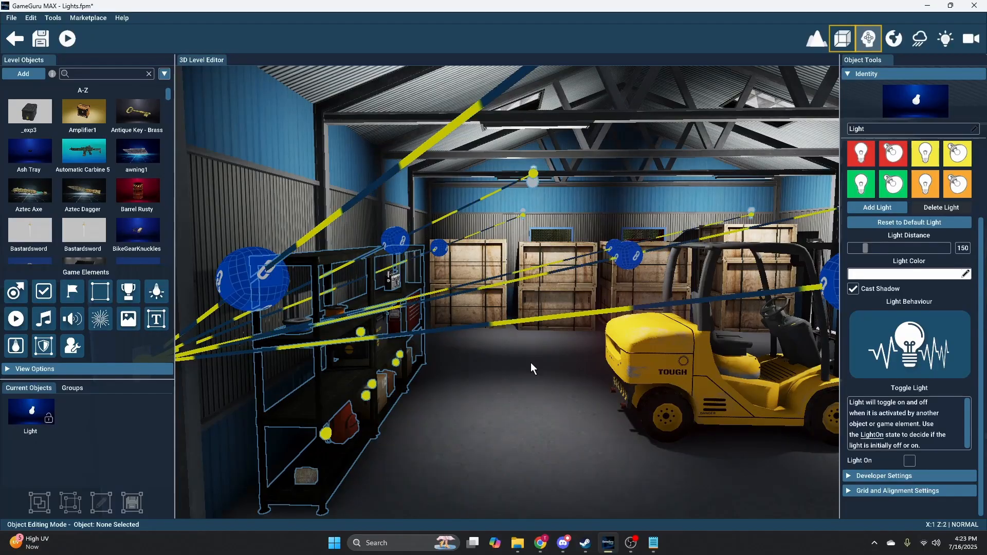
right_drag(531, 363, 509, 366)
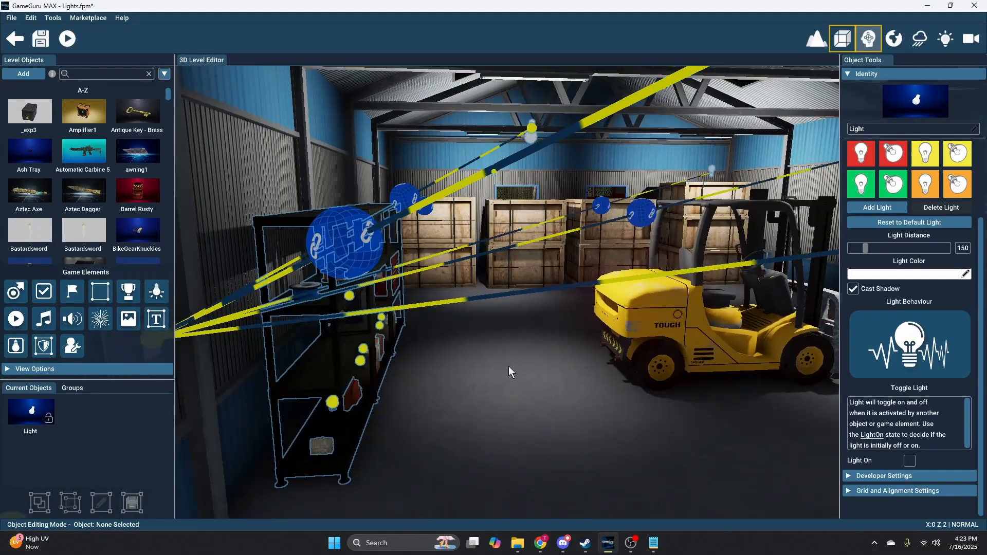
click(342, 251)
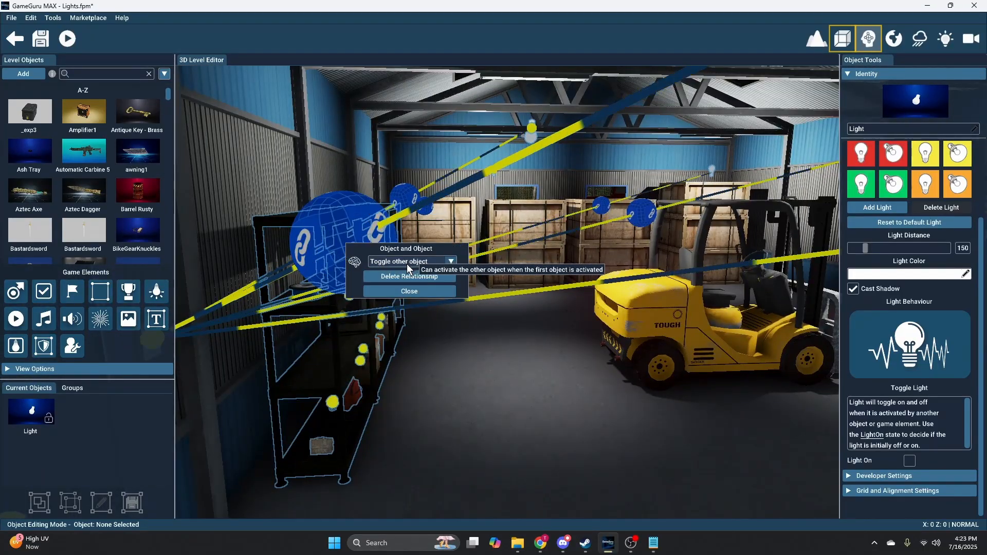
click(604, 380)
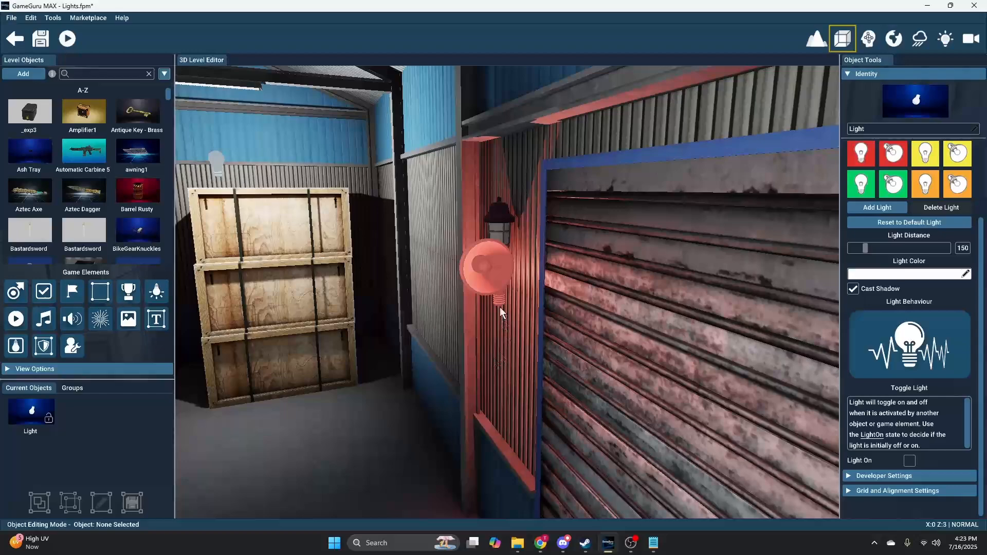
- Inspect the red light and the red spotlight beside the shutter door, including the spotlight's Rotate Light behaviour settings
click(500, 302)
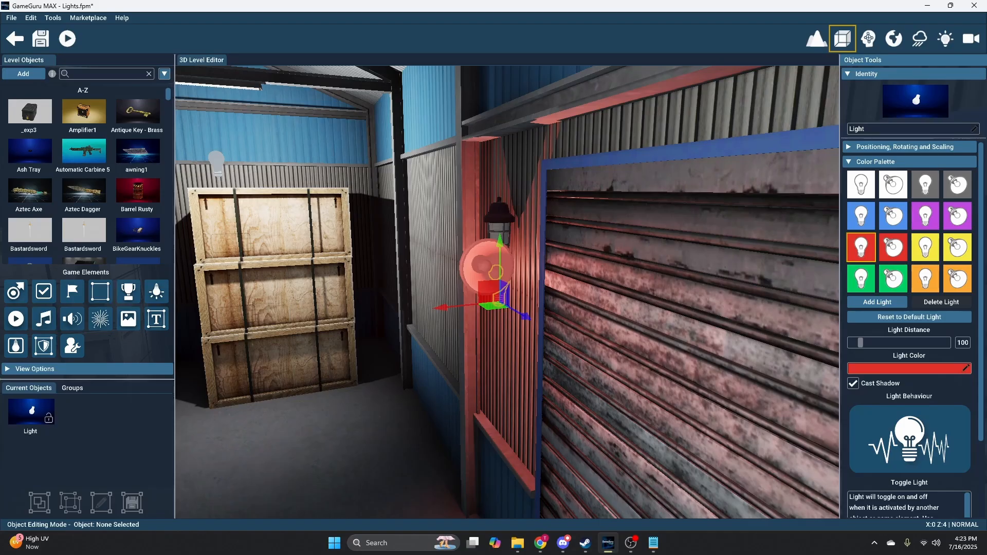
right_drag(501, 303, 507, 324)
key(a)
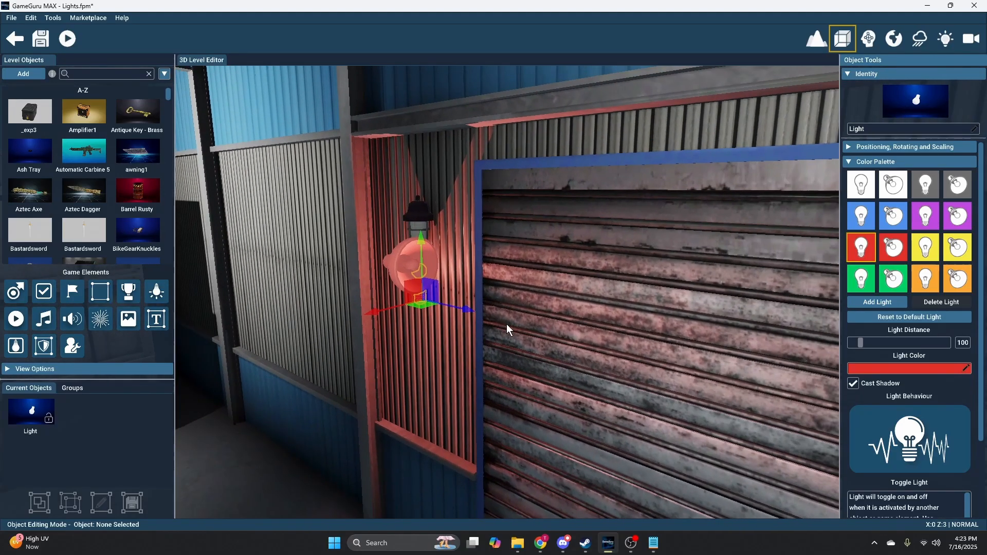
click(405, 263)
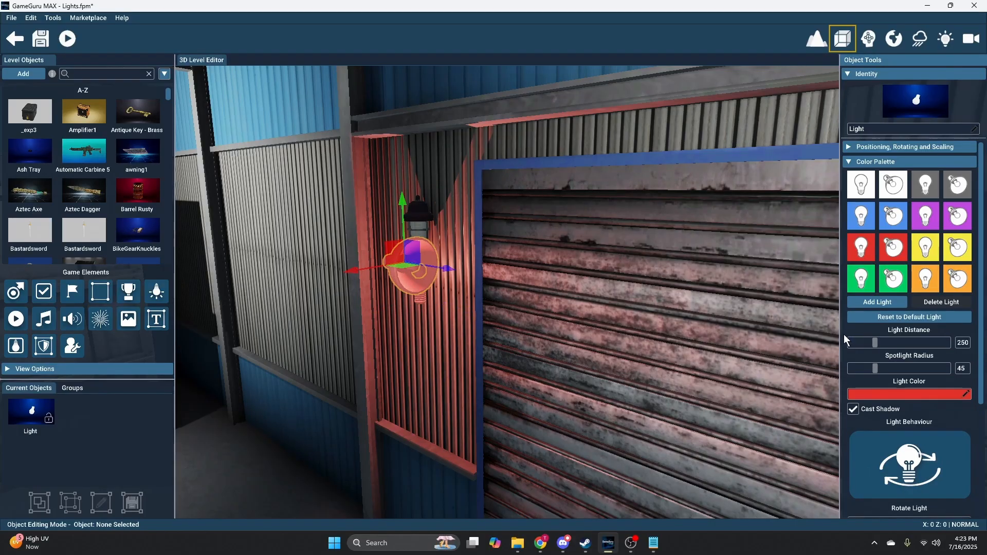
scroll(844, 331, down, 2)
scroll(845, 331, down, 2)
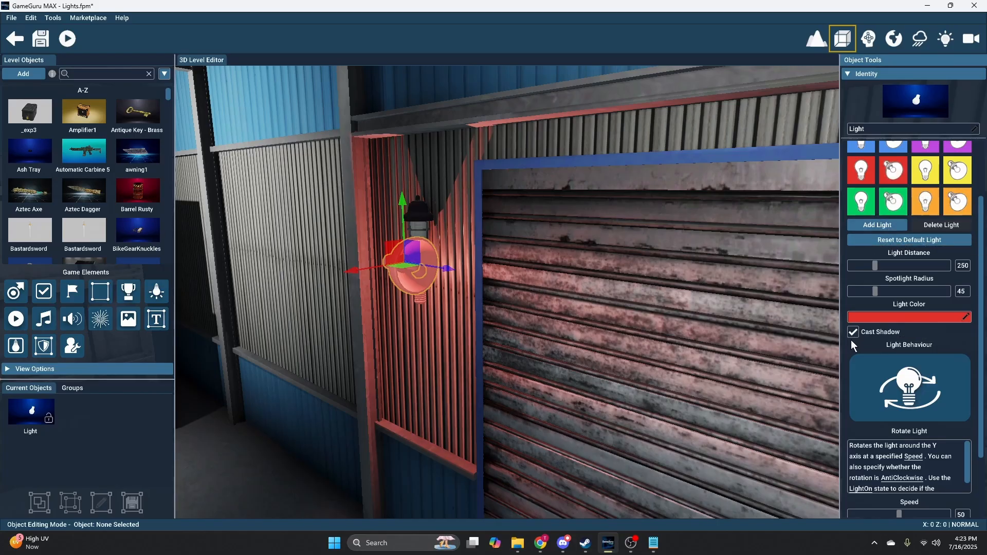
- Review the red spotlight's Rotate Light description and its Speed, Anti Clockwise and Light On options, and select the shutter door
scroll(849, 369, down, 3)
scroll(849, 370, down, 1)
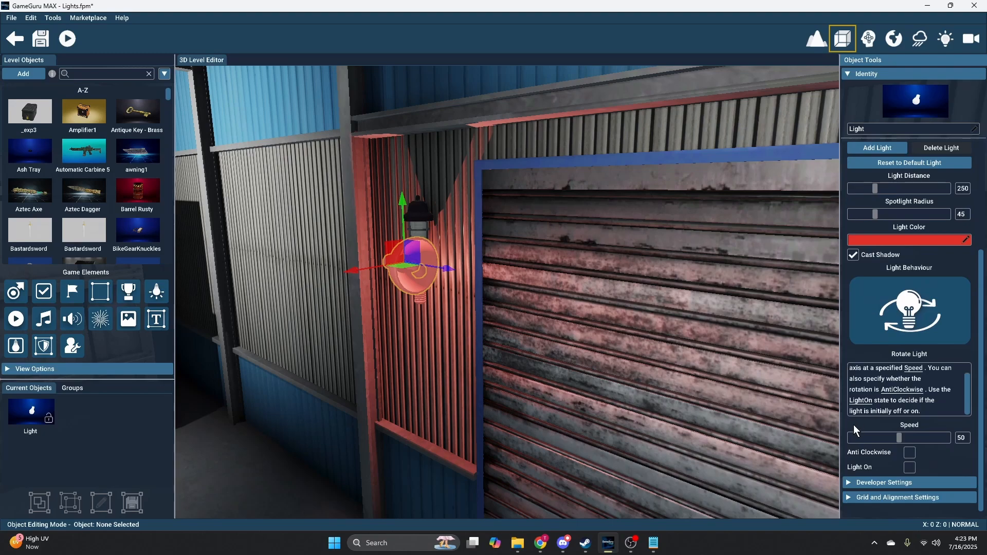
scroll(938, 447, down, 1)
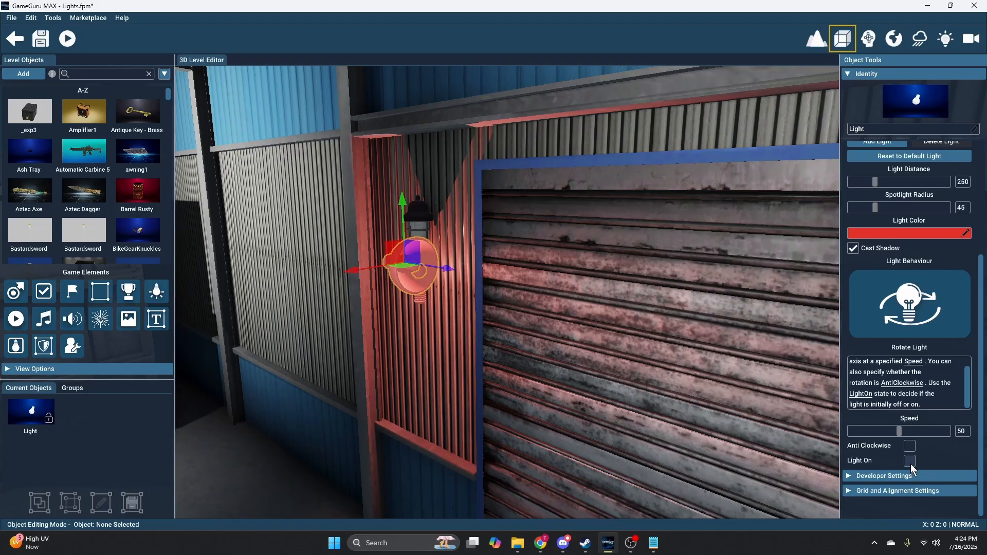
key(s)
right_drag(688, 410, 715, 411)
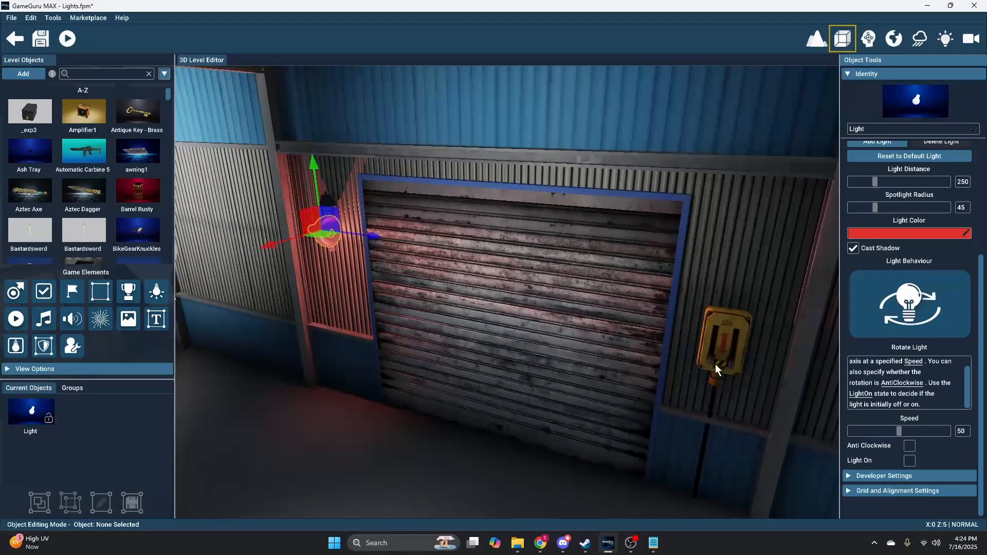
click(606, 386)
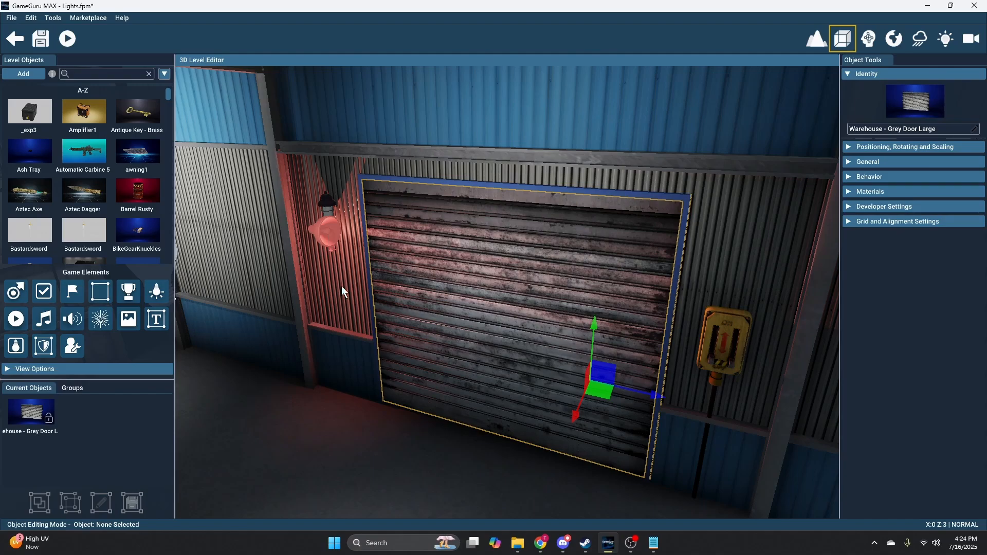
- Go outside the warehouse and select the Factory Light fixture on the wall beside the shutter door
key(w)
right_drag(342, 287, 679, 302)
key(w)
key(s)
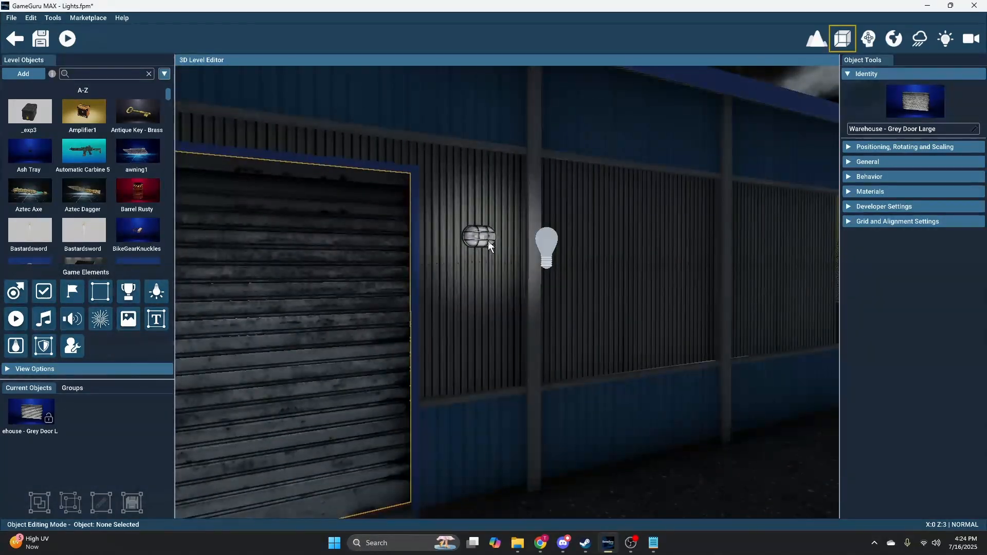
key(w)
right_drag(487, 244, 516, 239)
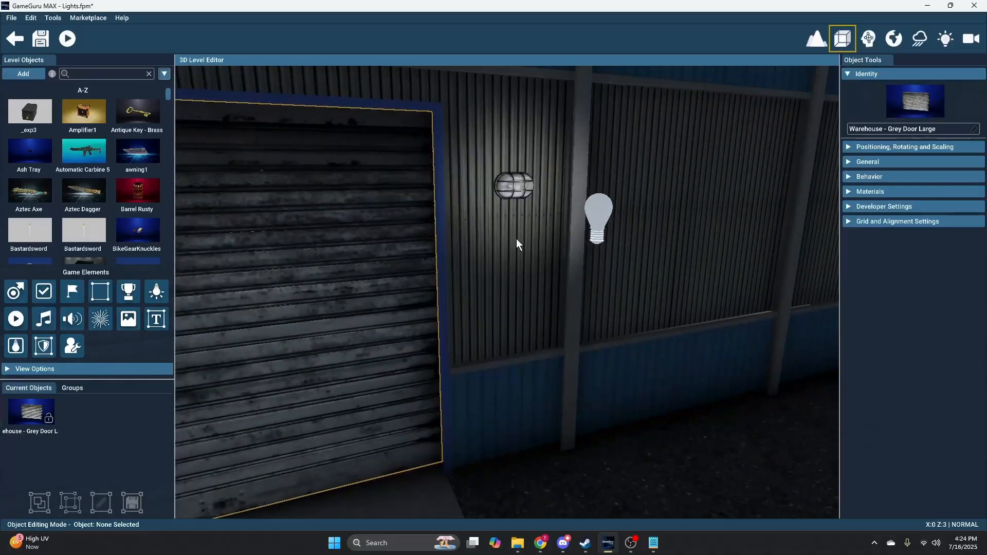
click(522, 185)
right_drag(524, 191, 535, 218)
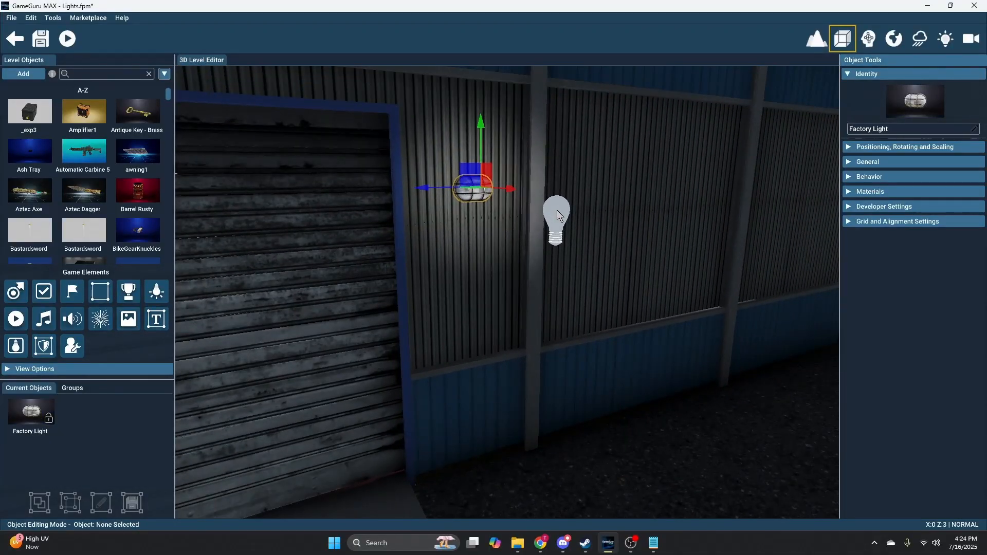
- Select the white light beside the Factory Light and review its Flicker Light behaviour, including Faults and Light On
click(557, 210)
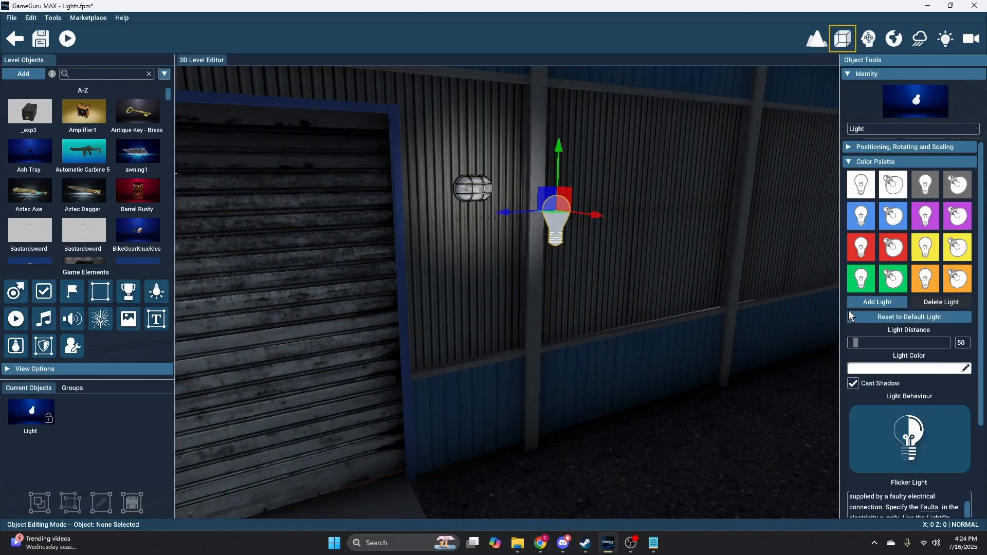
scroll(849, 311, down, 3)
scroll(848, 309, down, 1)
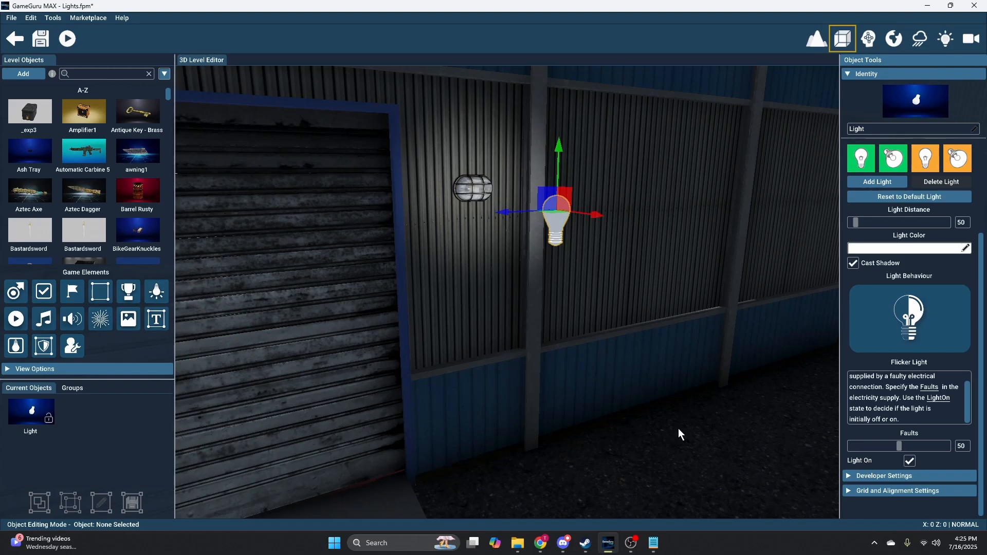
- Select the particle emitter on the round table beneath the awning and review its particle settings
right_drag(678, 429, 642, 430)
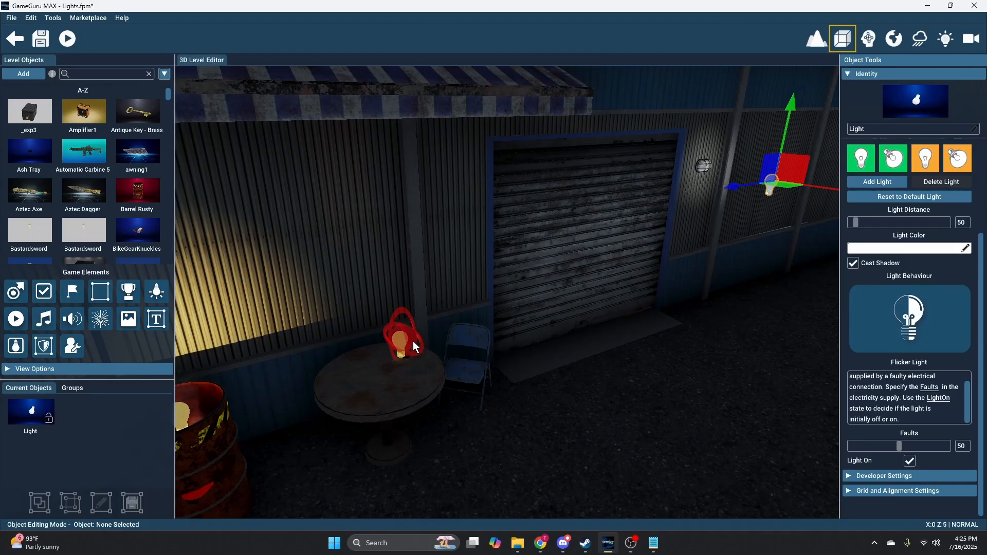
click(400, 338)
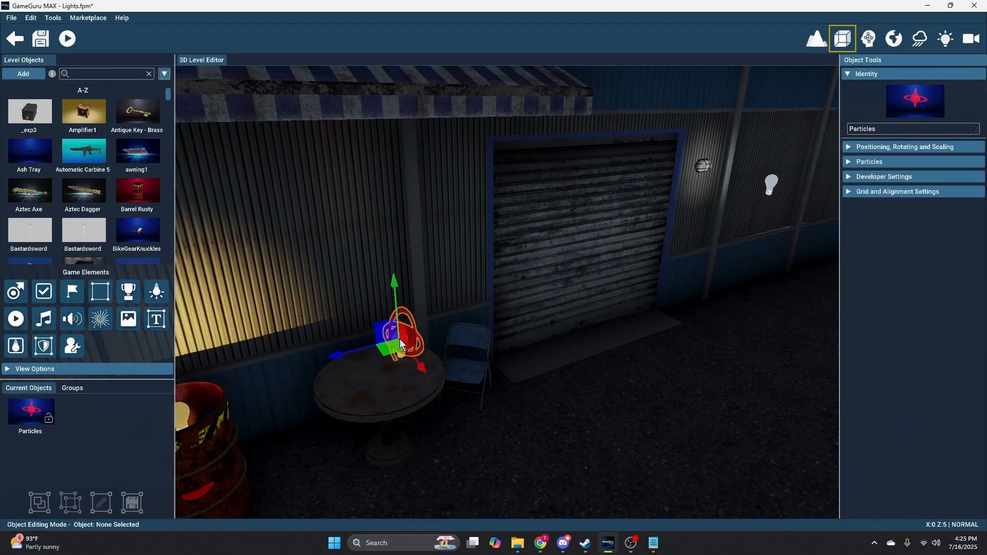
click(847, 147)
click(847, 147)
click(848, 163)
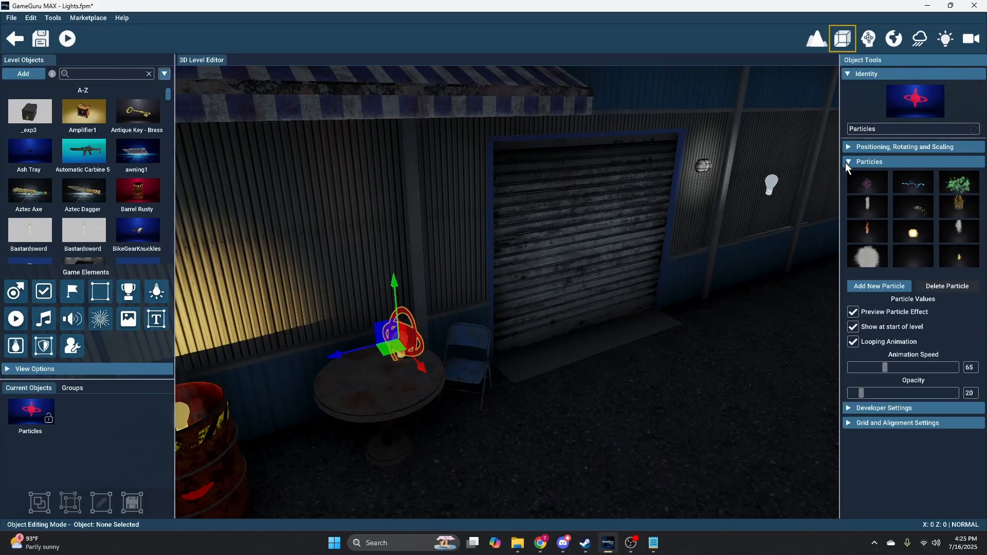
click(847, 163)
- Move the particle emitter off the round table, select the orange light there and review its Flicker Light settings
click(635, 320)
key(w)
mouse_move(634, 320)
right_down()
mouse_move(577, 304)
mouse_move(546, 257)
mouse_move(592, 257)
right_up()
click(533, 256)
key(s)
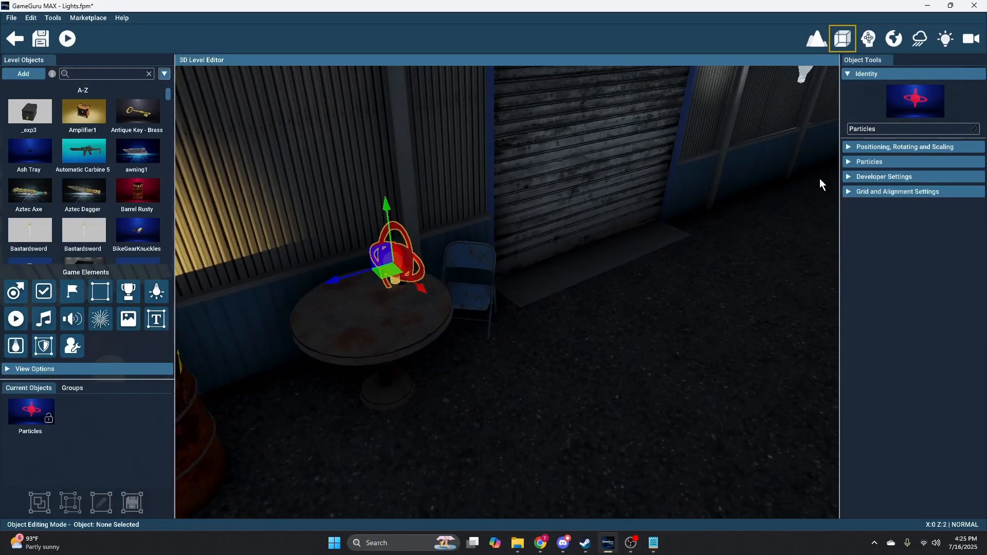
right_drag(764, 225, 751, 226)
key(a)
drag(616, 248, 741, 295)
click(548, 222)
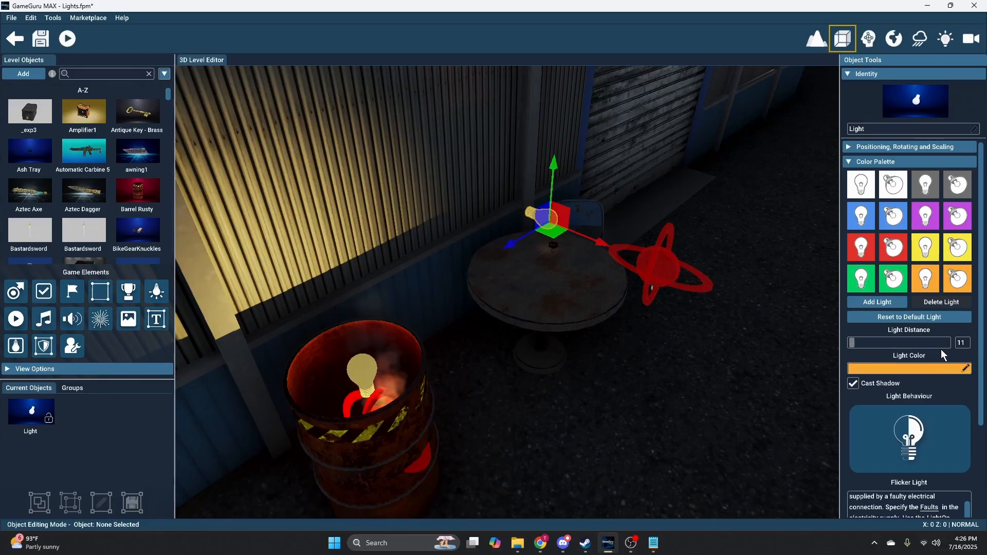
scroll(939, 385, down, 3)
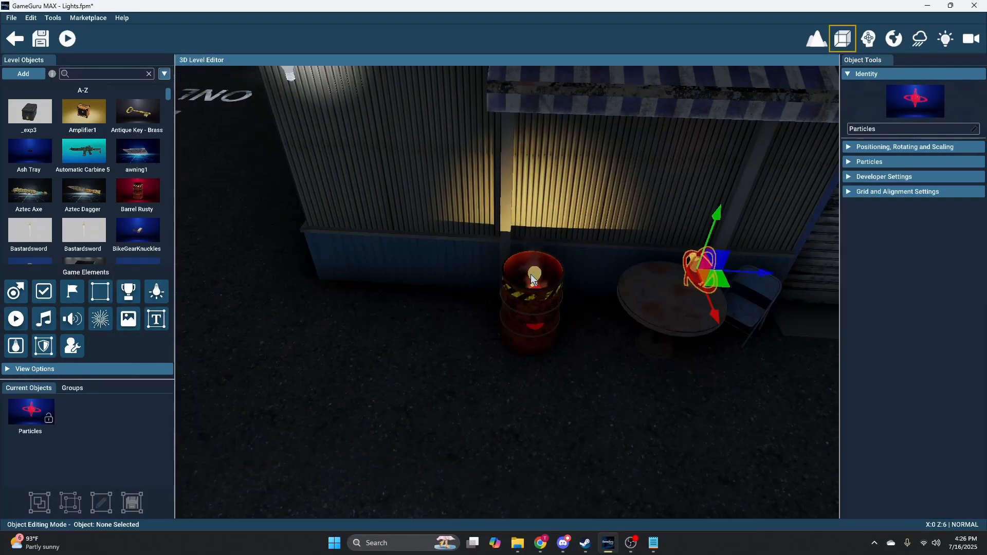
- Select the light in the burning barrel and review its Flame Light settings, including Intensity, Light Move, Move Amount and Glow Interval
click(535, 275)
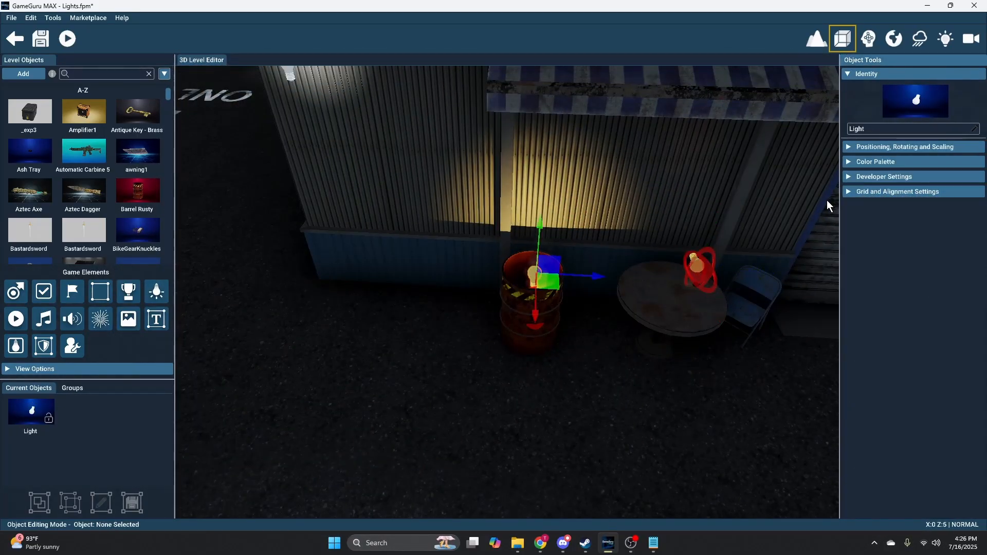
click(850, 163)
scroll(845, 316, down, 2)
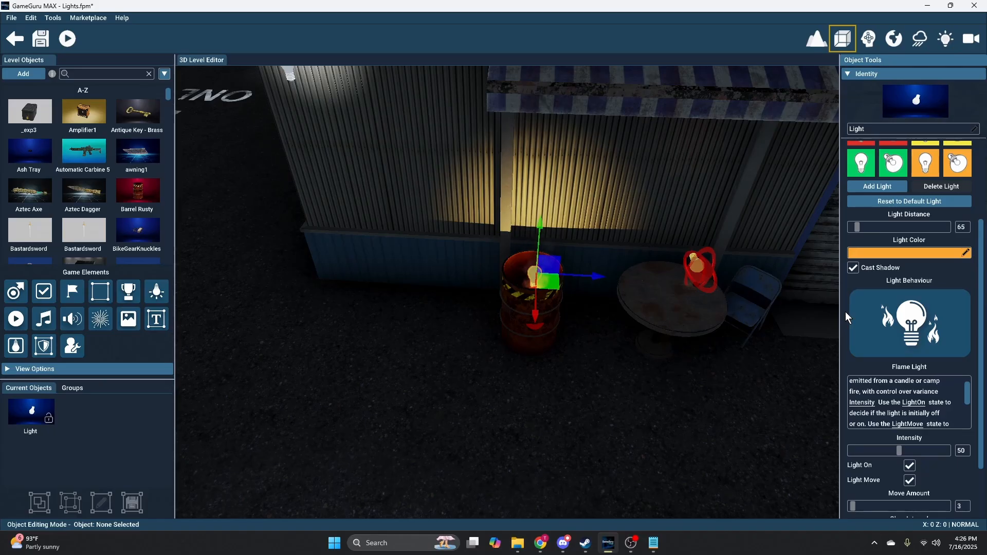
scroll(846, 311, down, 1)
scroll(846, 312, down, 1)
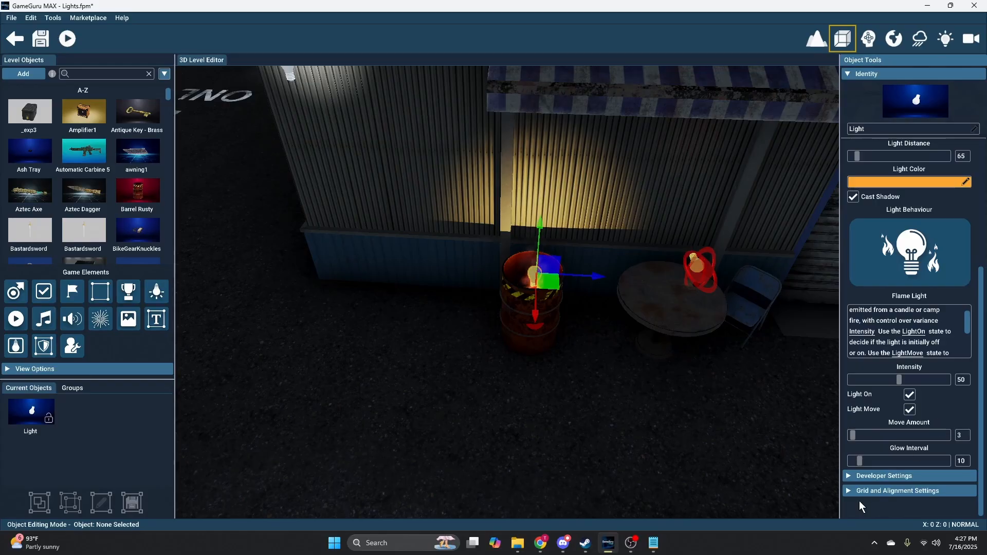
- Examine how the barrel light illuminates the outside wall, along with the awning, table, shutter door and security camera
right_drag(772, 453, 739, 436)
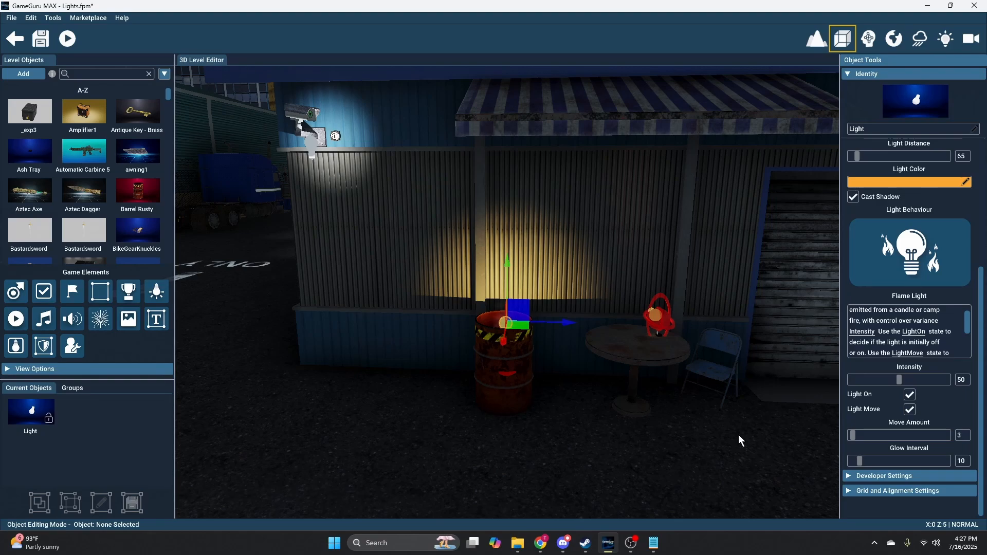
right_drag(541, 257, 545, 268)
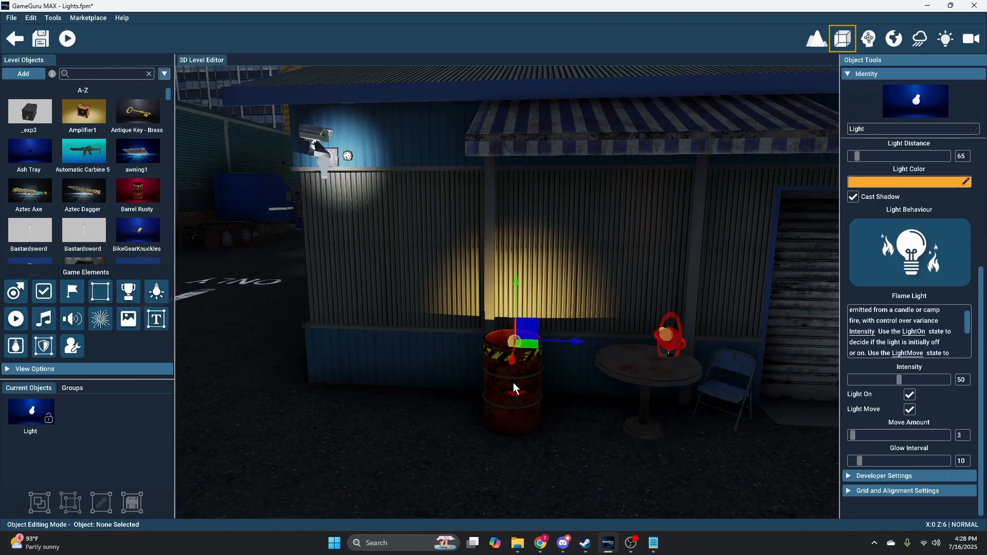
right_drag(513, 383, 730, 394)
right_drag(680, 233, 469, 239)
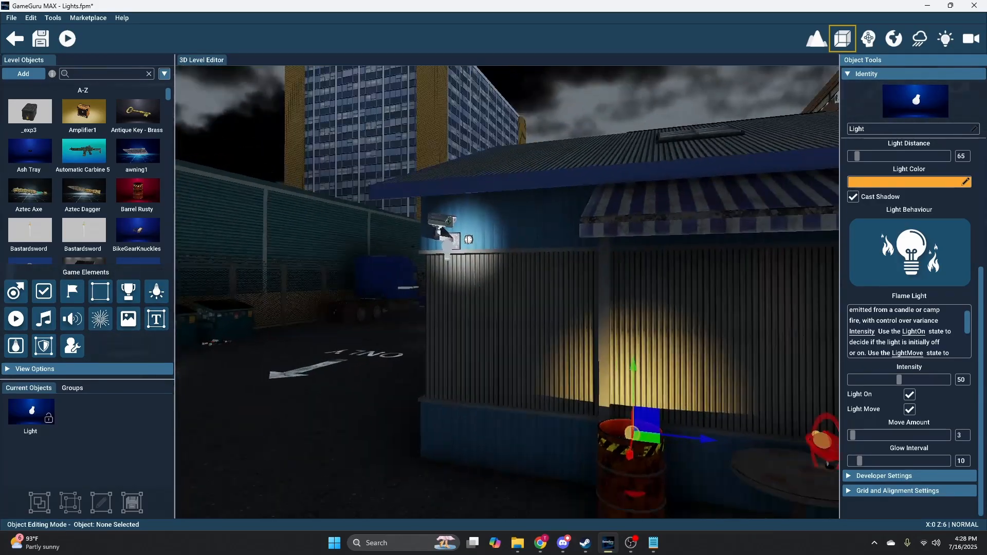
right_drag(571, 402, 719, 401)
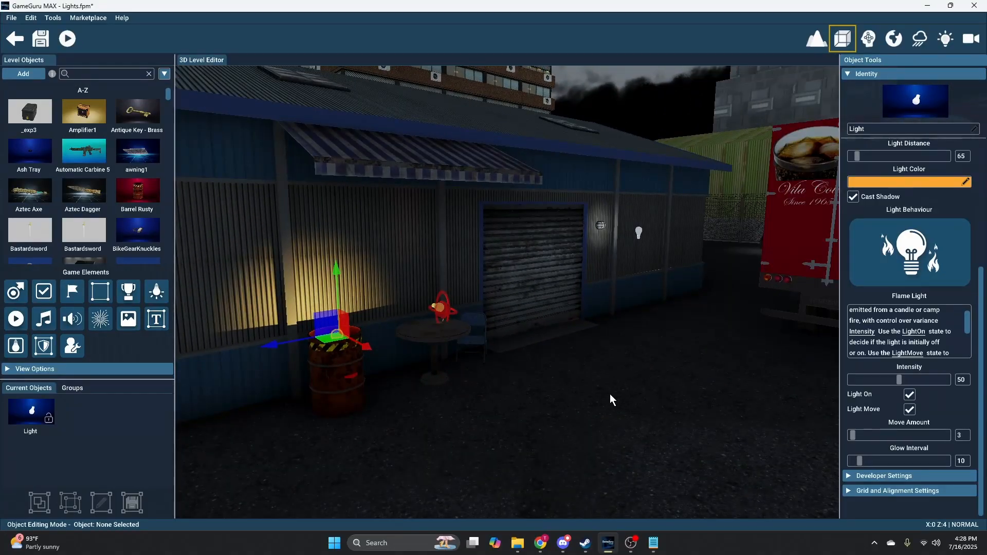
mouse_move(609, 395)
right_down()
mouse_move(581, 382)
mouse_move(611, 393)
mouse_move(758, 397)
mouse_move(602, 395)
right_up()
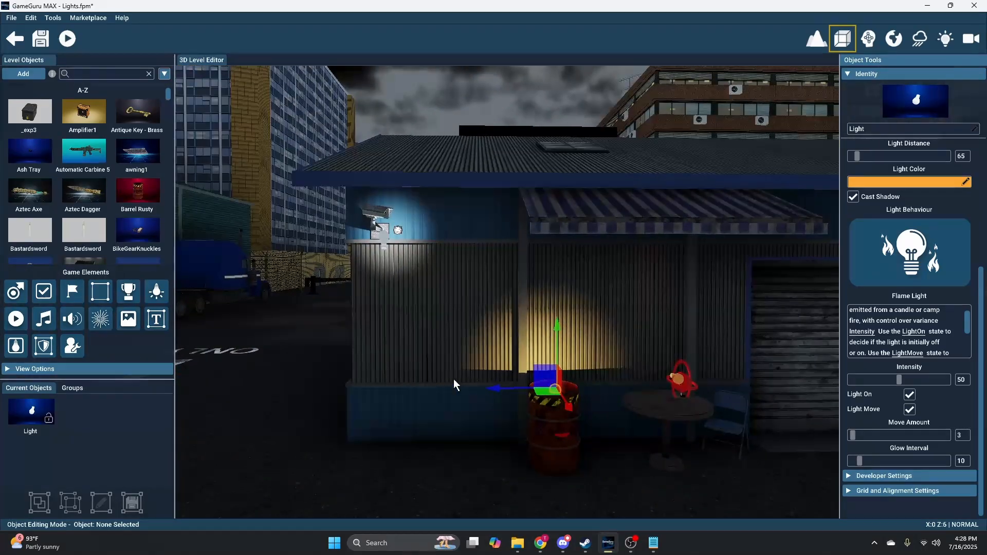
key(w)
right_drag(454, 386, 491, 325)
key(w)
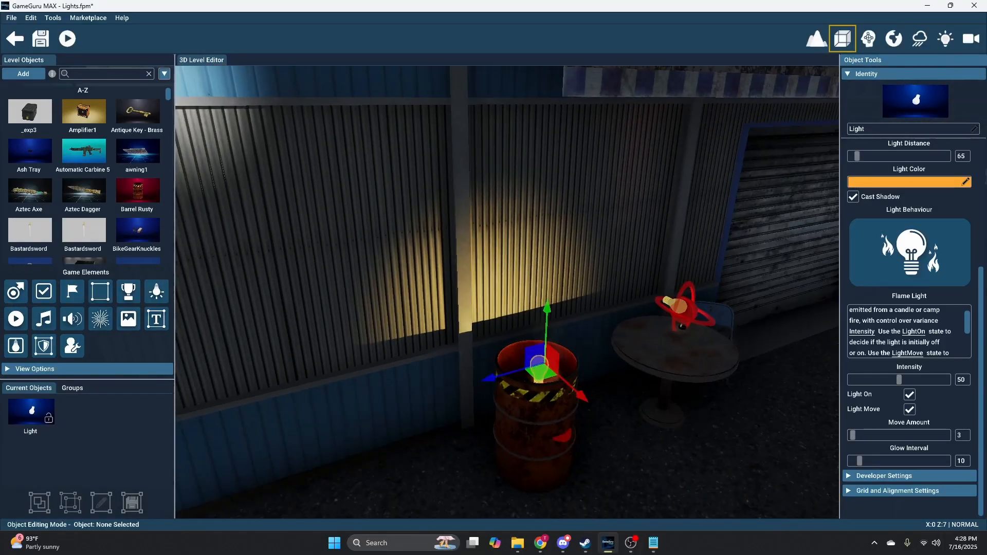
- Select the white light below the security camera and review its Strobe Light settings, including Min Range, Max Range, Speed and Light On
right_drag(438, 222, 453, 215)
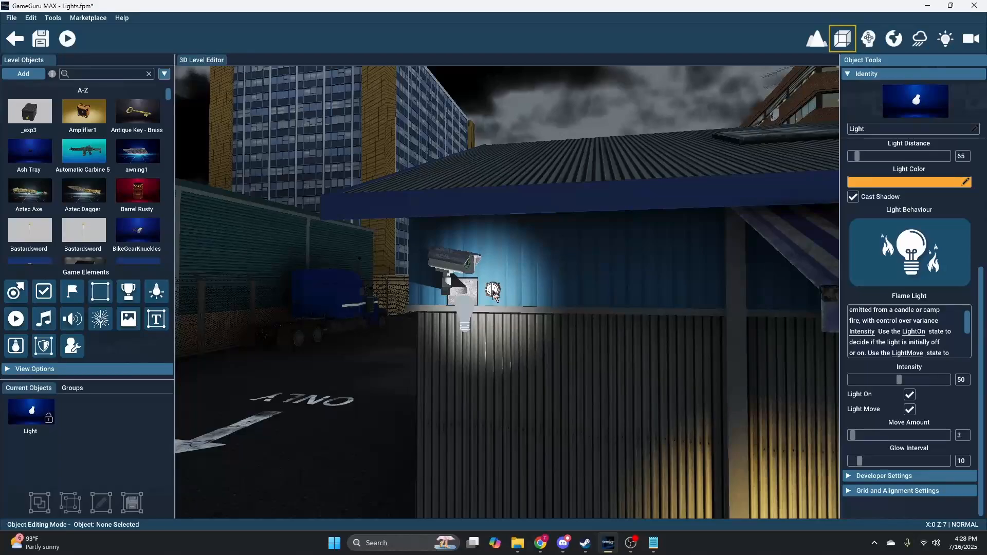
key(d)
right_drag(500, 295, 552, 316)
click(464, 302)
right_drag(462, 303, 709, 369)
scroll(845, 344, down, 3)
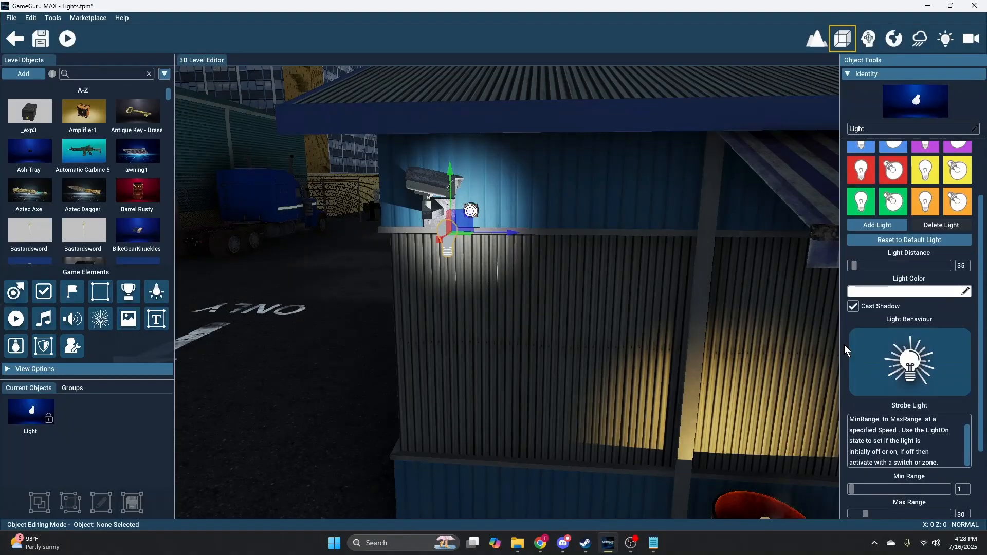
scroll(844, 345, down, 3)
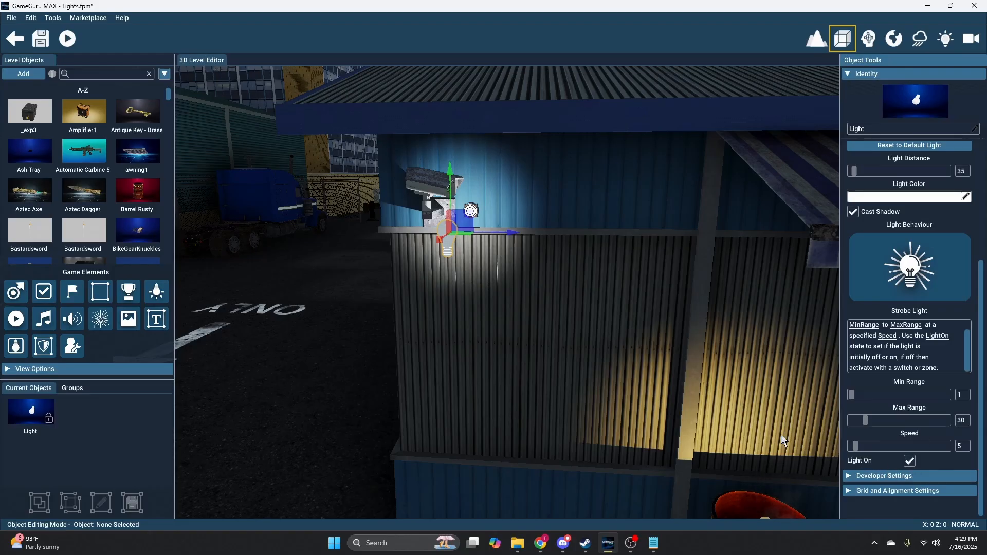
right_drag(694, 393, 762, 403)
mouse_move(683, 380)
right_down()
mouse_move(781, 437)
mouse_move(688, 382)
right_up()
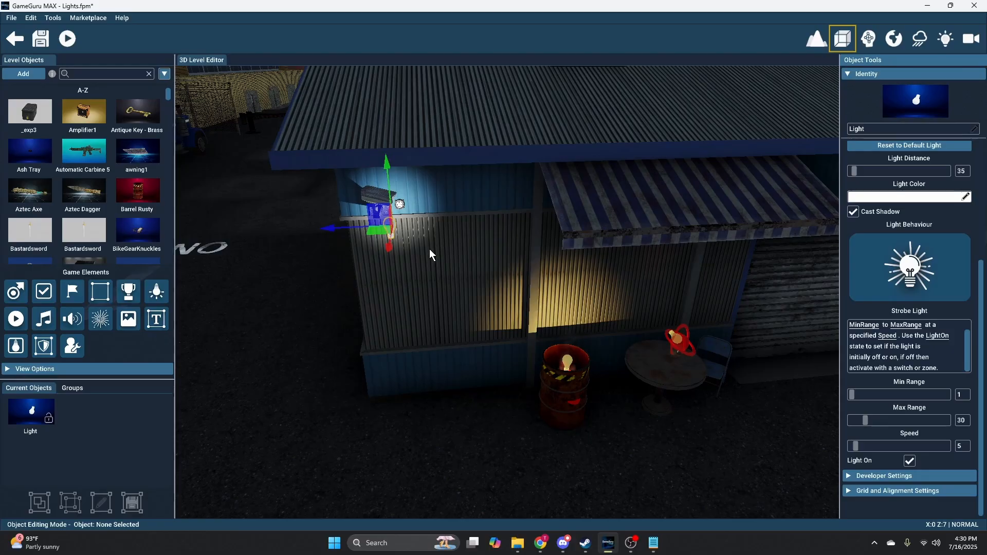
right_drag(430, 249, 473, 257)
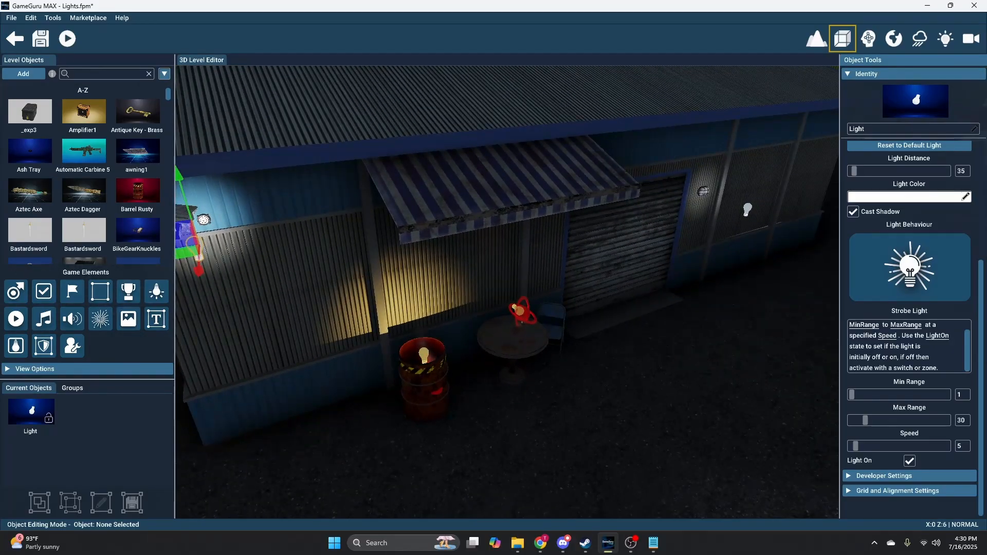